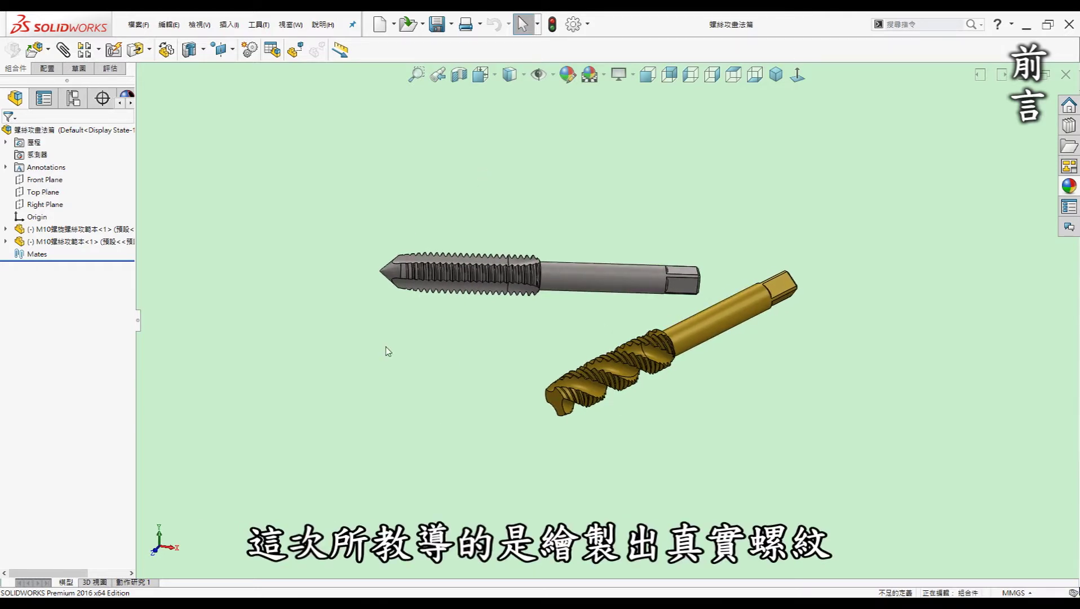
# - Orbit the view around the two example taps in the M10螺絲攻範本 part
pyautogui.moveTo(406, 352); pyautogui.dragTo(432, 343, button='middle')
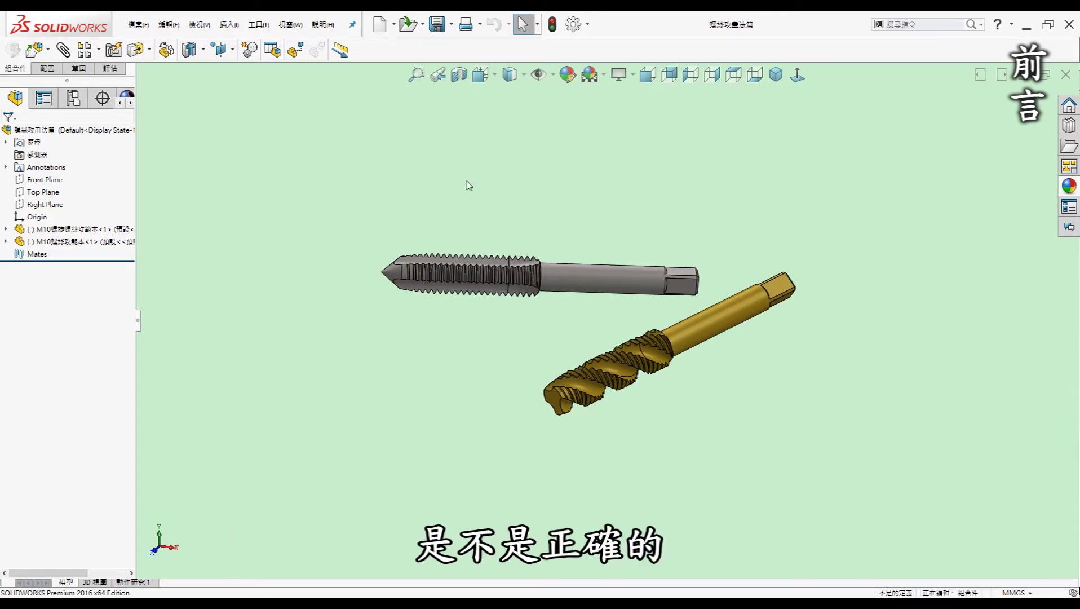
pyautogui.moveTo(470, 180); pyautogui.dragTo(480, 181, button='middle')
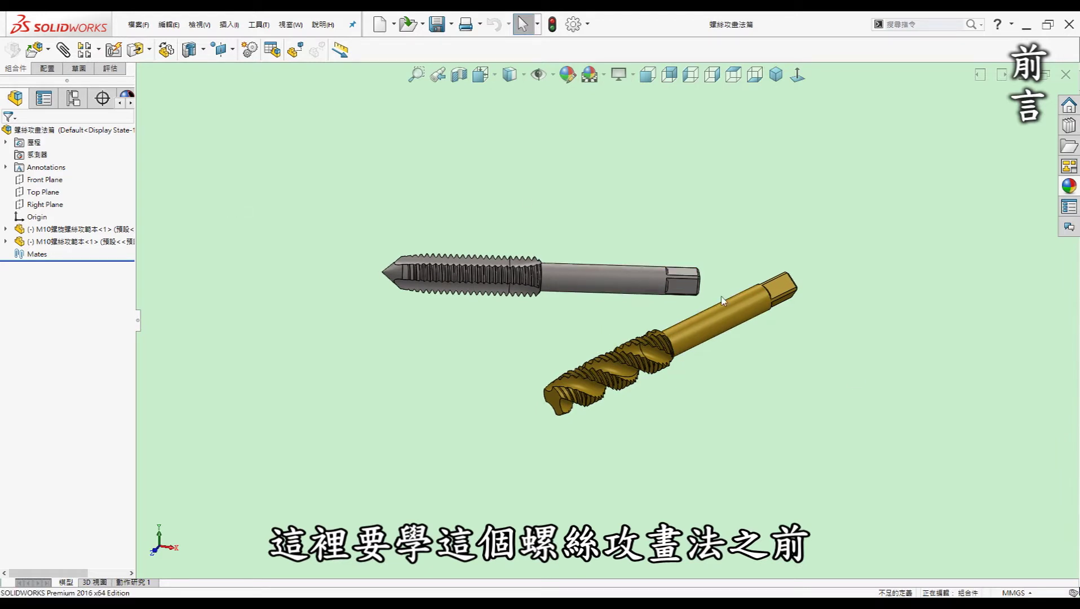
pyautogui.middleClick(693, 410)
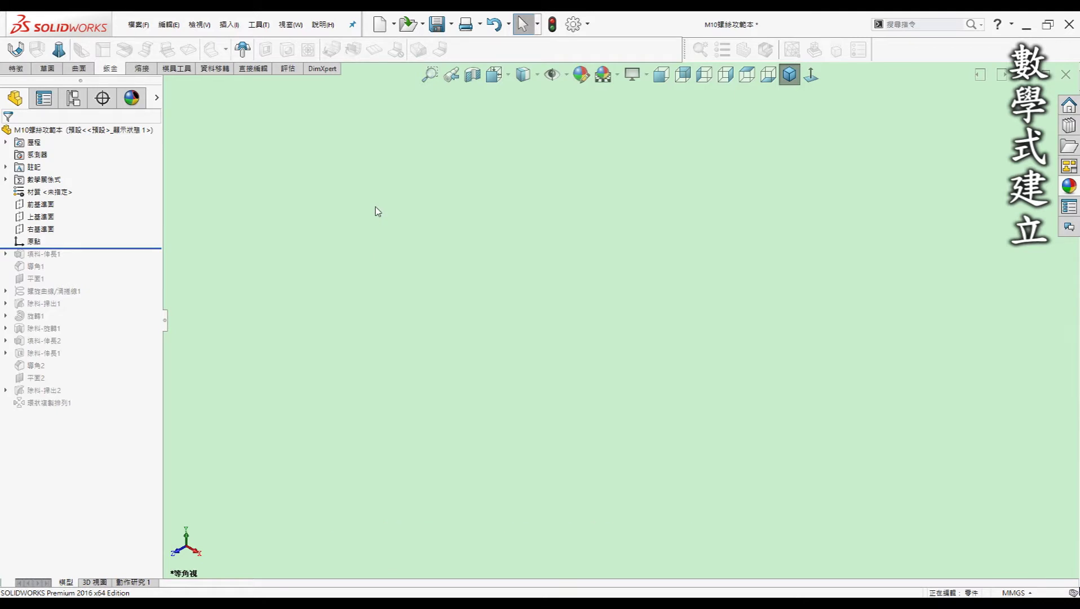
pyautogui.hotkey('ctrl', 'e')
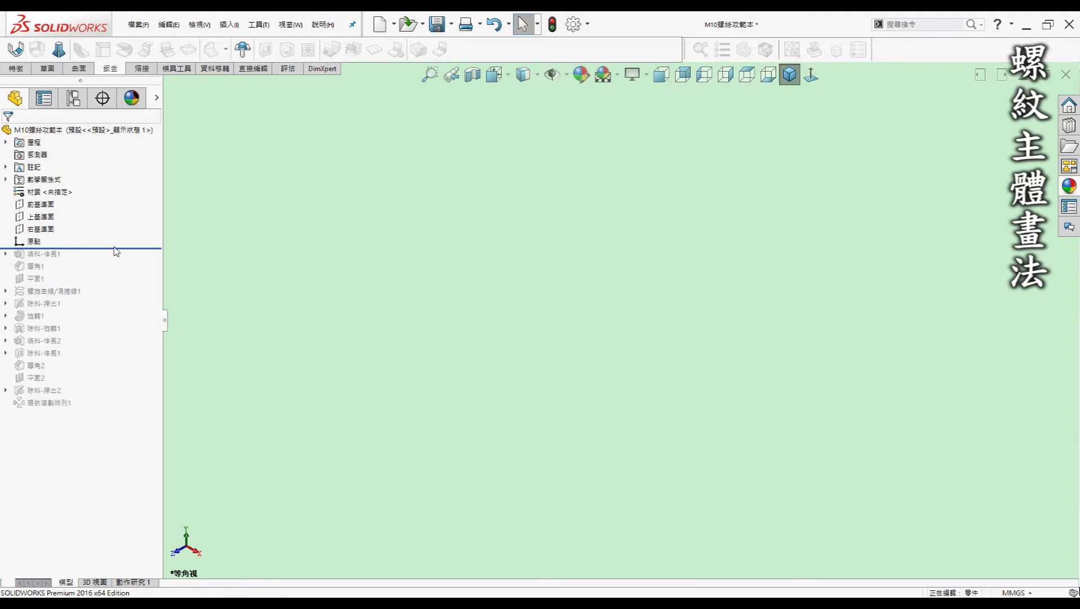
# - Roll forward past 填料-伸長1, inspect the Ø10 cylinder's dimensions, then include the chamfer 導角1
pyautogui.moveTo(112, 263); pyautogui.dragTo(104, 263)
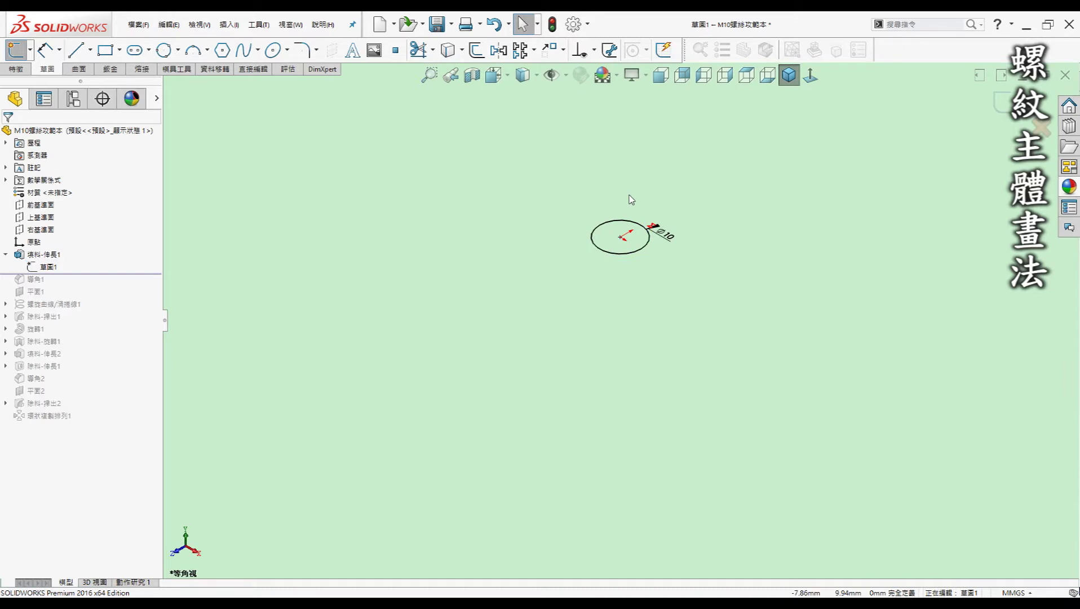
pyautogui.moveTo(699, 202); pyautogui.dragTo(662, 227, button='middle')
pyautogui.scroll(-3, 663, 227)
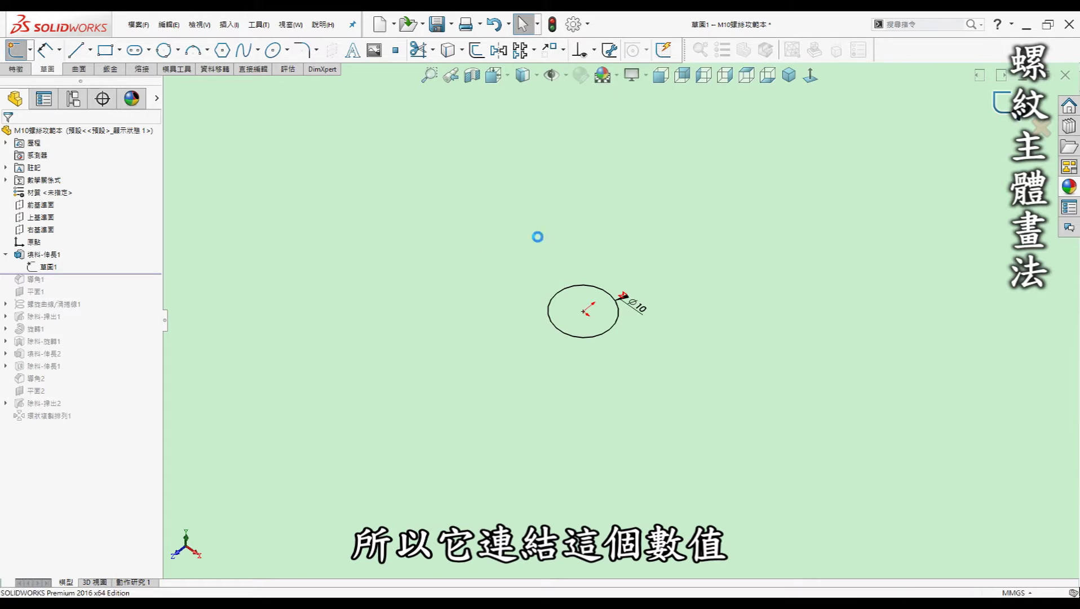
pyautogui.click(50, 256)
pyautogui.press('Escape')
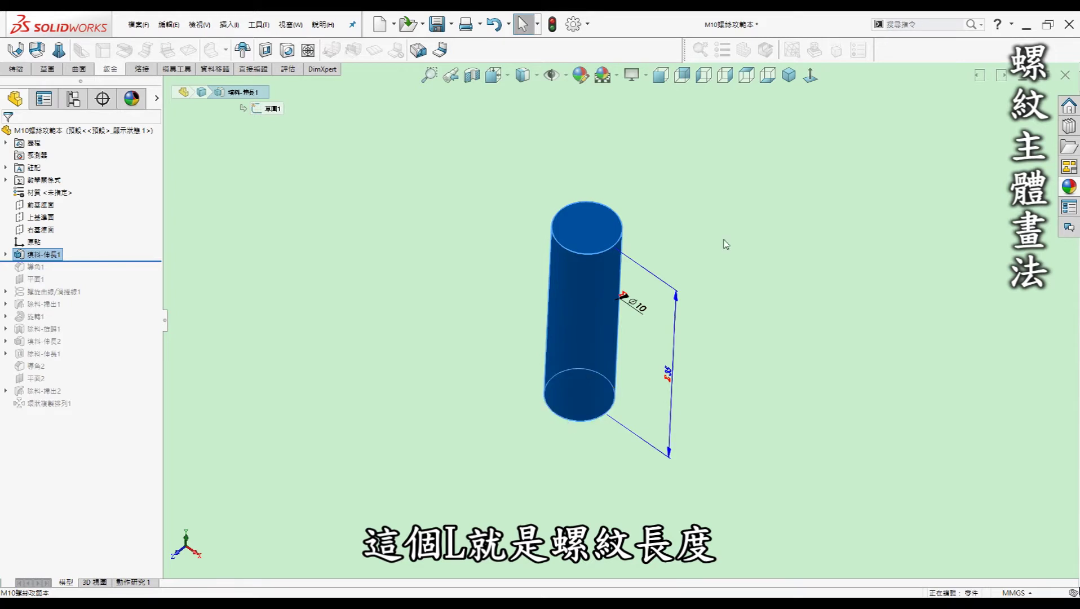
pyautogui.moveTo(102, 261); pyautogui.dragTo(102, 274)
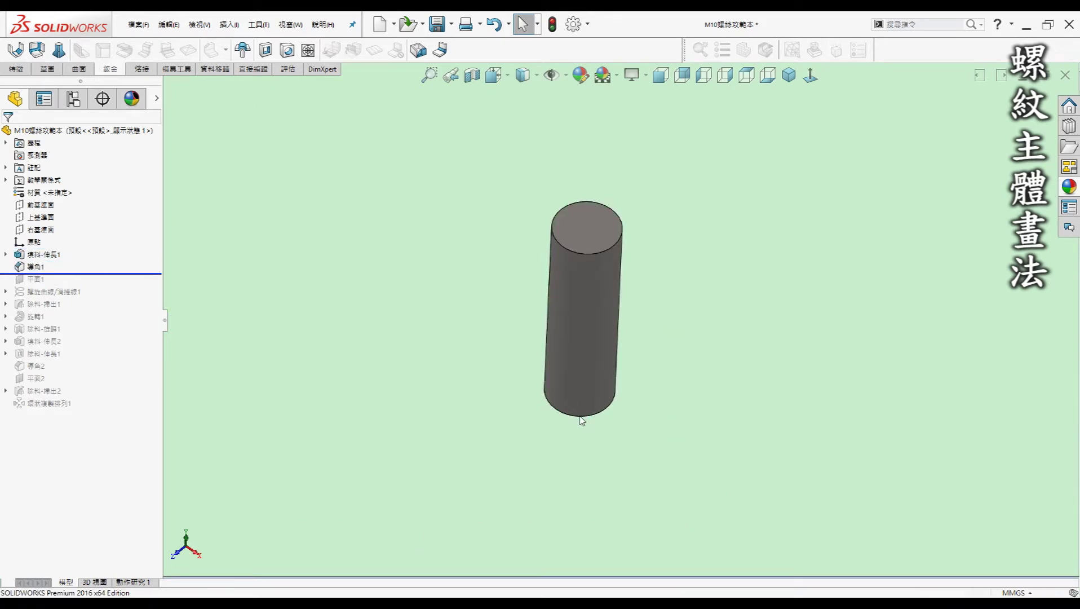
# - Roll forward to show 平面1 under the cylinder, then include and expand the helix 螺旋曲線/渦捲線1
pyautogui.moveTo(543, 389)
pyautogui.mouseDown(button='middle')
pyautogui.moveTo(619, 328)
pyautogui.moveTo(592, 316)
pyautogui.mouseUp(button='middle')
pyautogui.press('Escape')
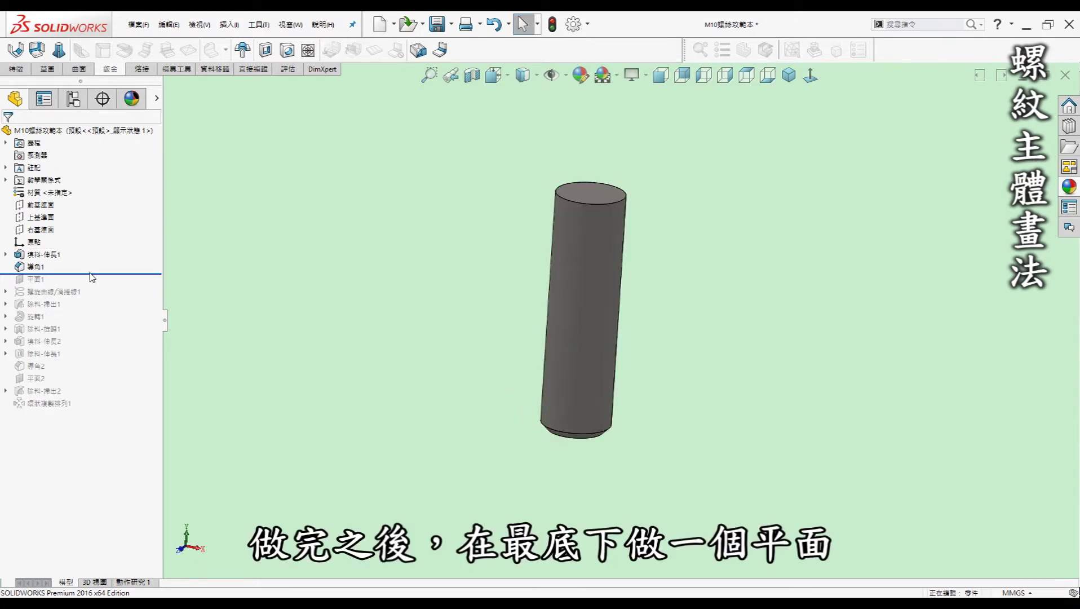
pyautogui.moveTo(89, 274); pyautogui.dragTo(87, 285)
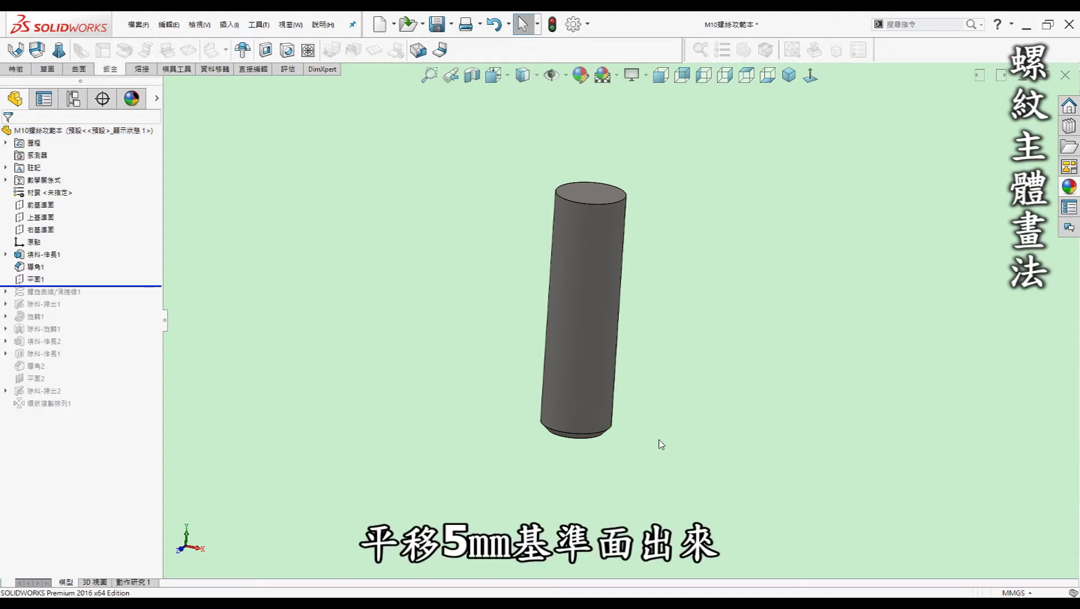
pyautogui.scroll(3, 649, 422)
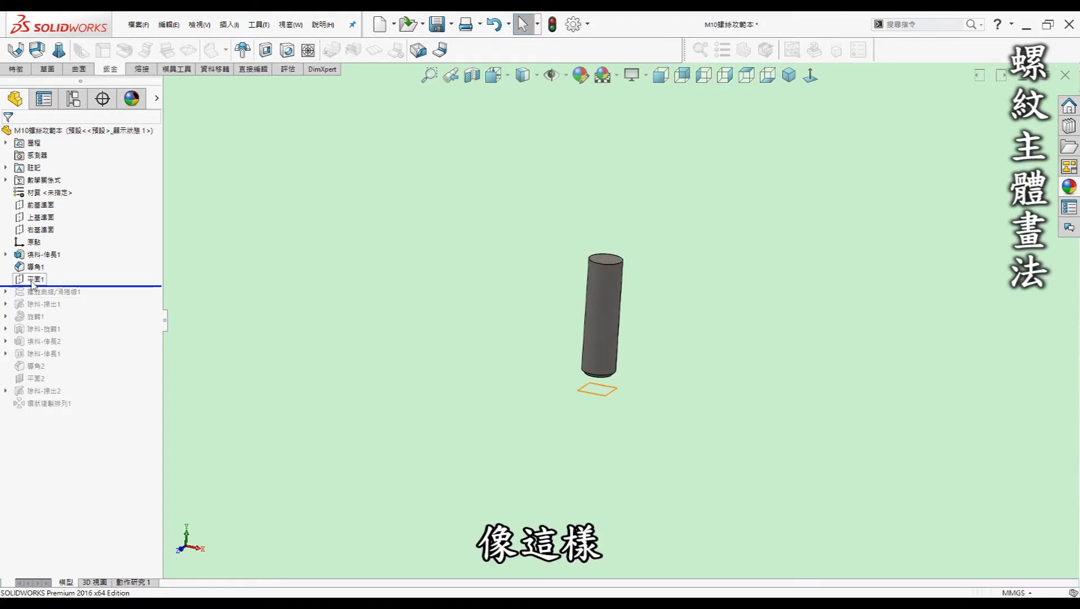
pyautogui.click(626, 413)
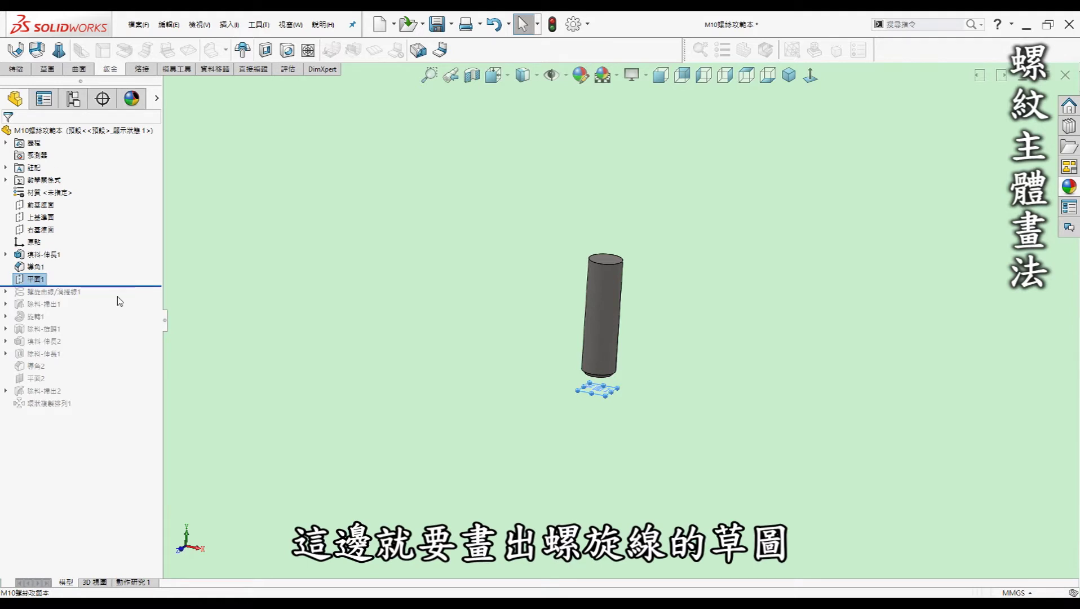
pyautogui.moveTo(115, 286); pyautogui.dragTo(113, 297)
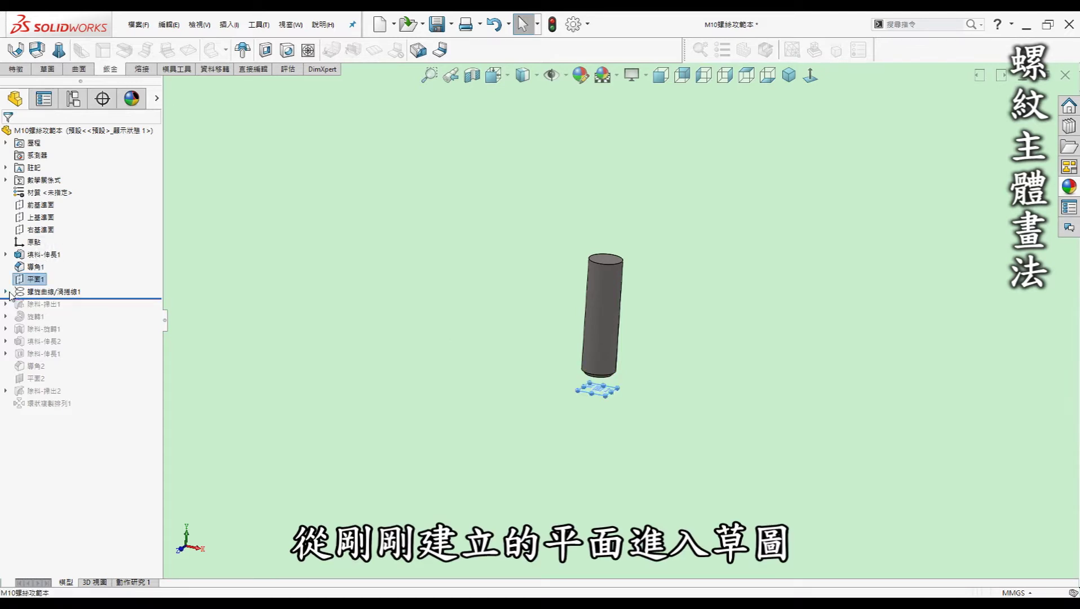
pyautogui.click(6, 292)
# - Inspect 草圖2, the helix's base circle sketch, then deselect and leave it
pyautogui.click(48, 304)
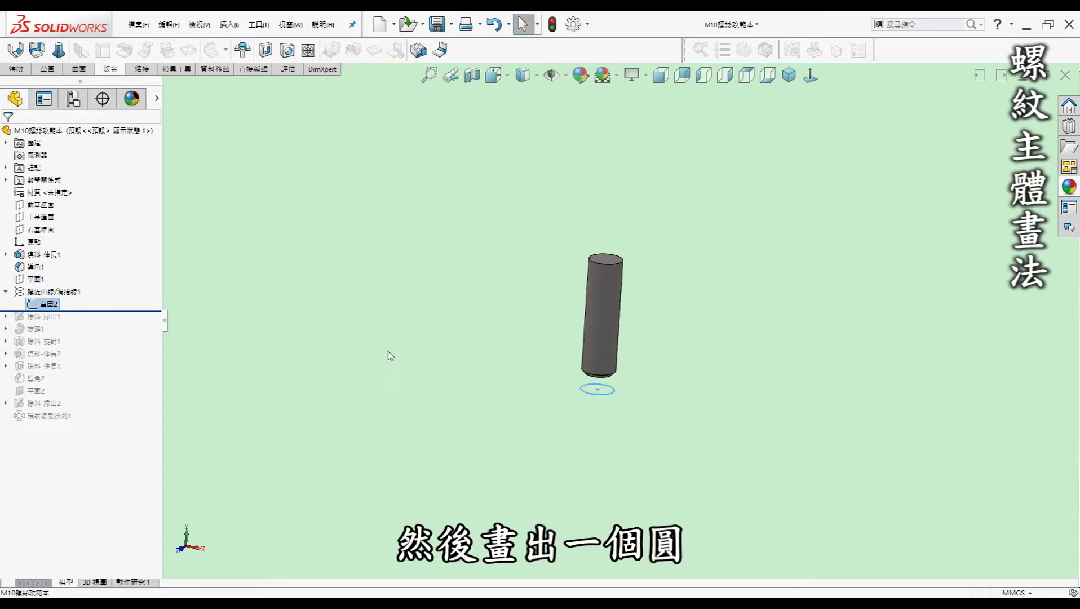
pyautogui.scroll(-4, 626, 383)
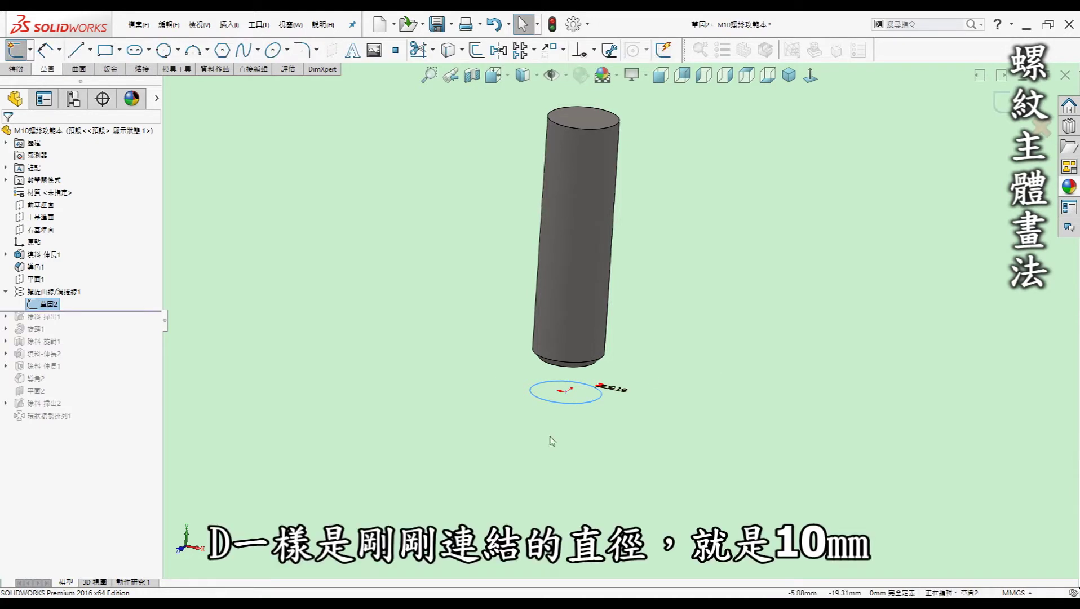
pyautogui.click(789, 339)
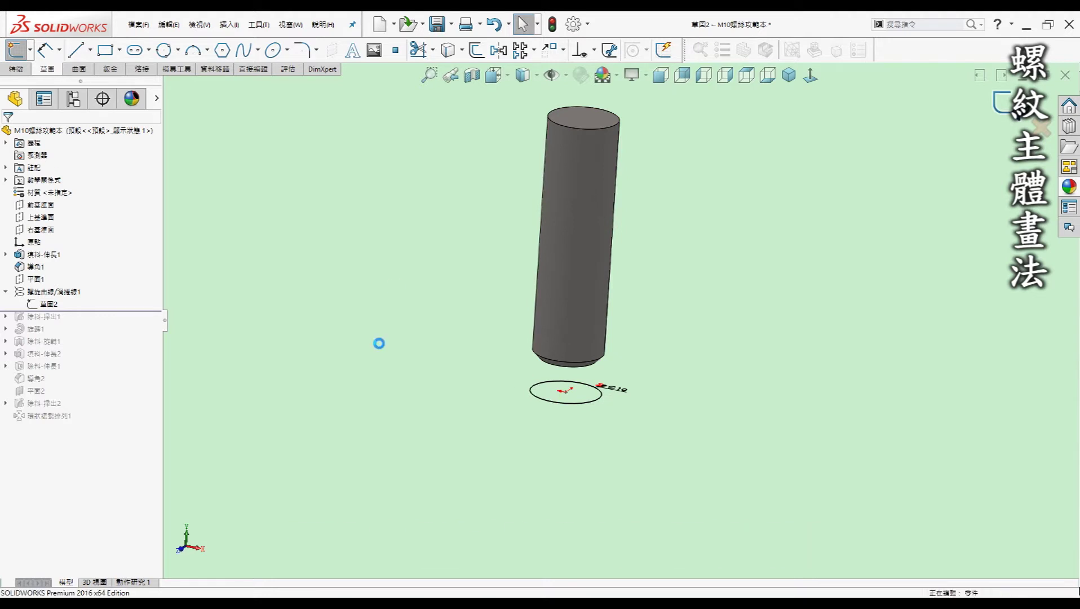
pyautogui.hotkey('ctrl', 'b')
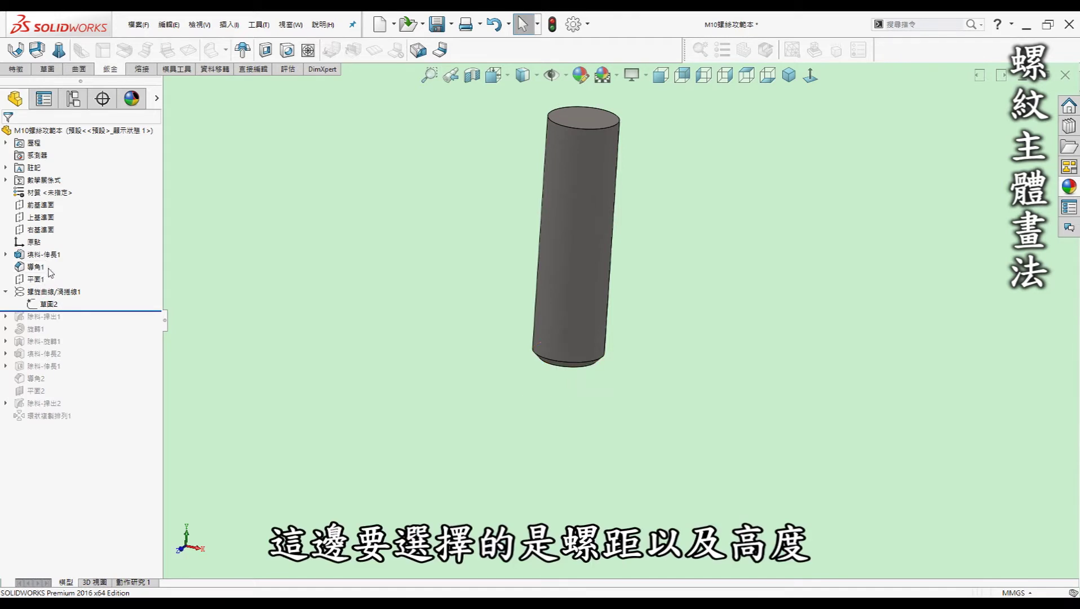
# - Show the helix's 40 height and 1.50 pitch dimensions and orbit the model to read them
pyautogui.scroll(1, 390, 289)
pyautogui.scroll(1, 492, 254)
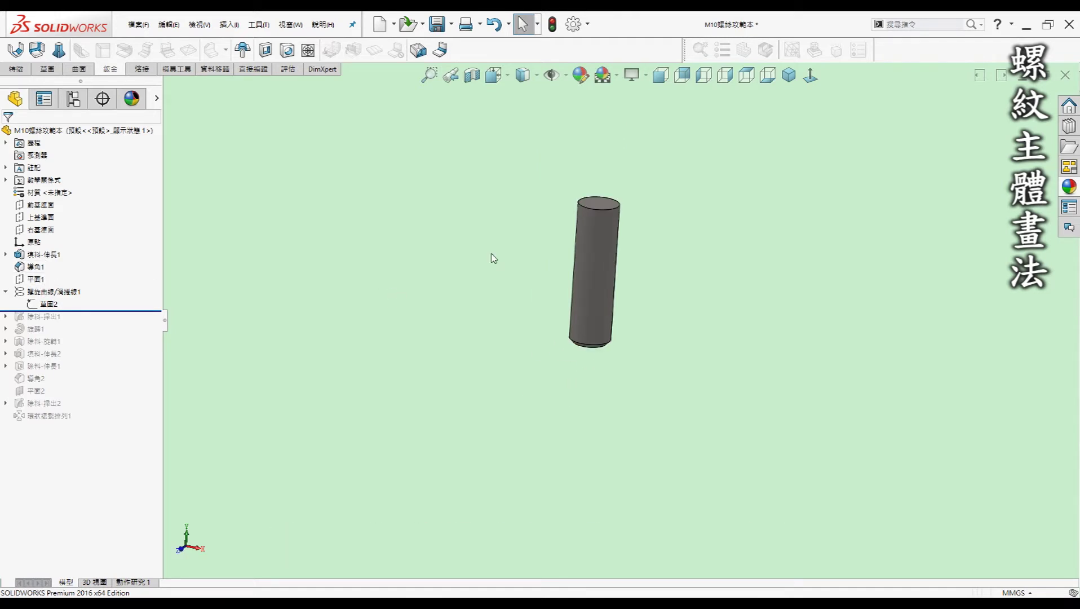
pyautogui.scroll(-4, 414, 275)
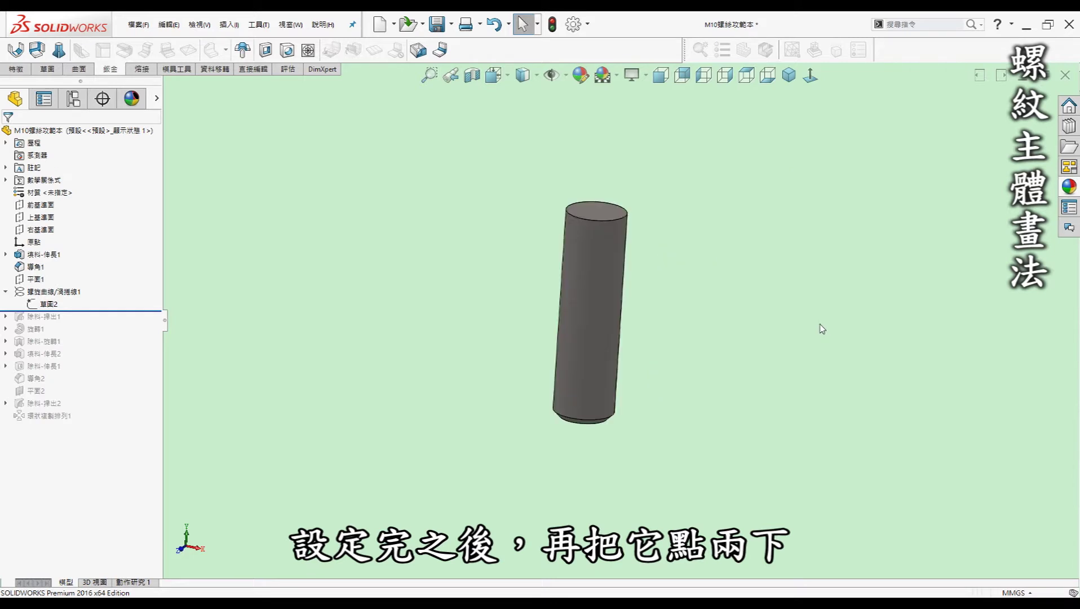
pyautogui.doubleClick(56, 293)
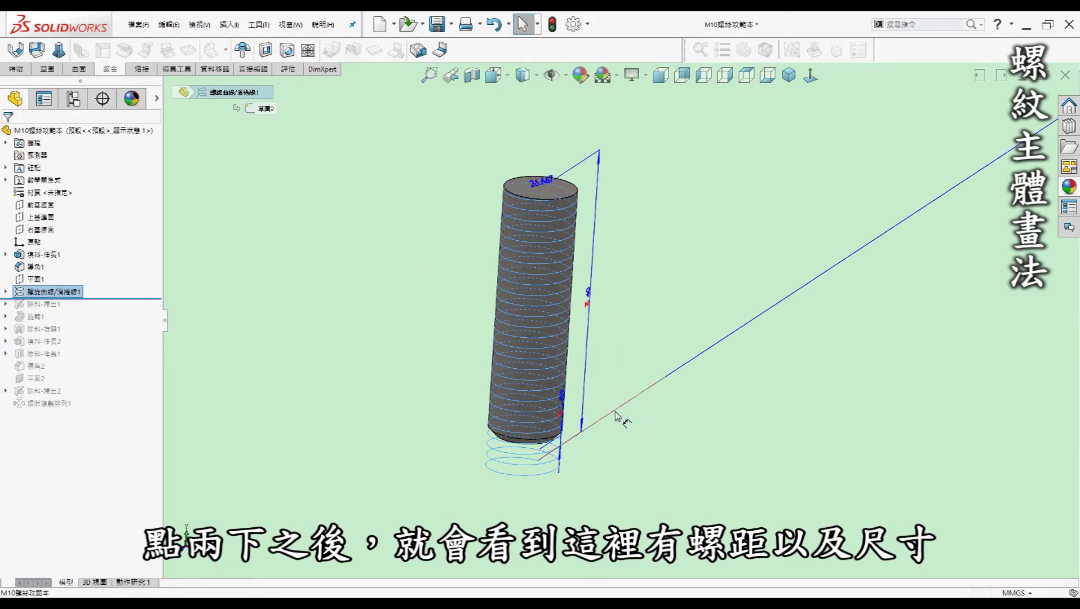
pyautogui.moveTo(608, 402); pyautogui.dragTo(683, 367, button='middle')
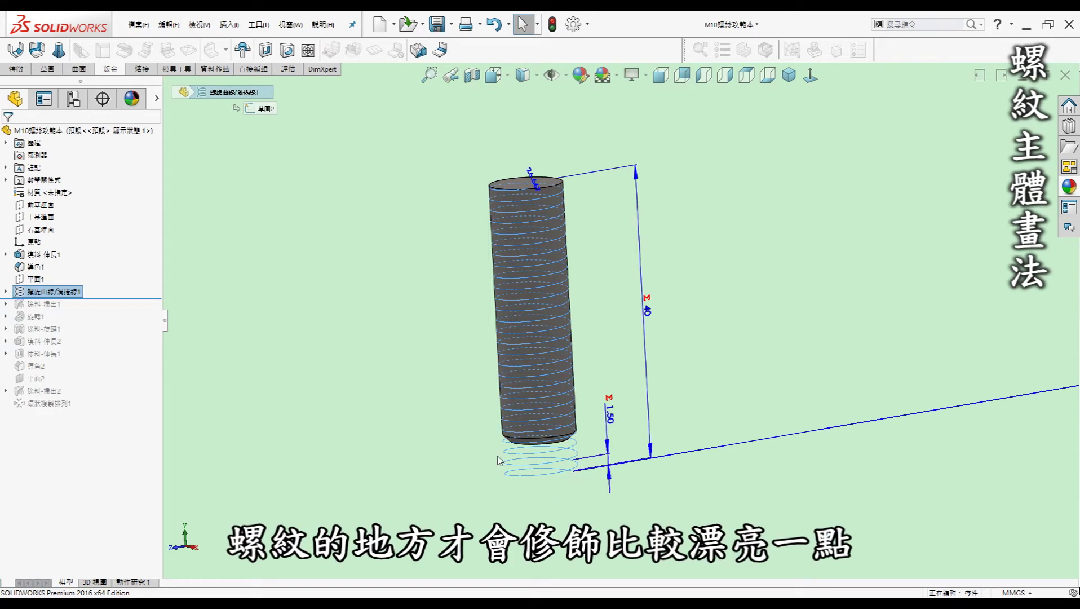
# - Switch to the isometric view and roll forward to include the thread sweep cut
pyautogui.click(778, 277)
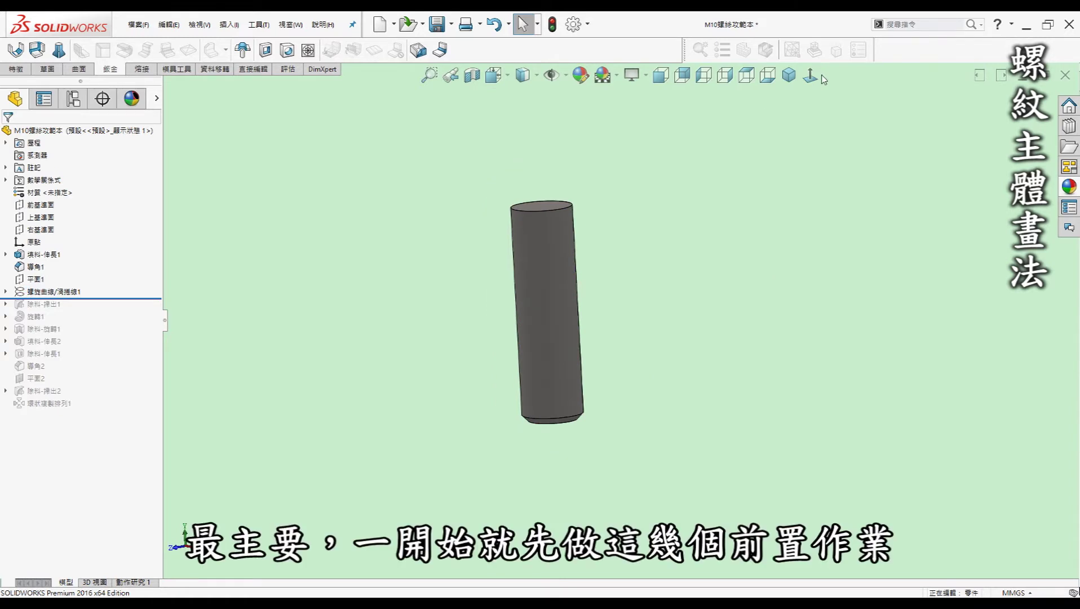
pyautogui.click(790, 75)
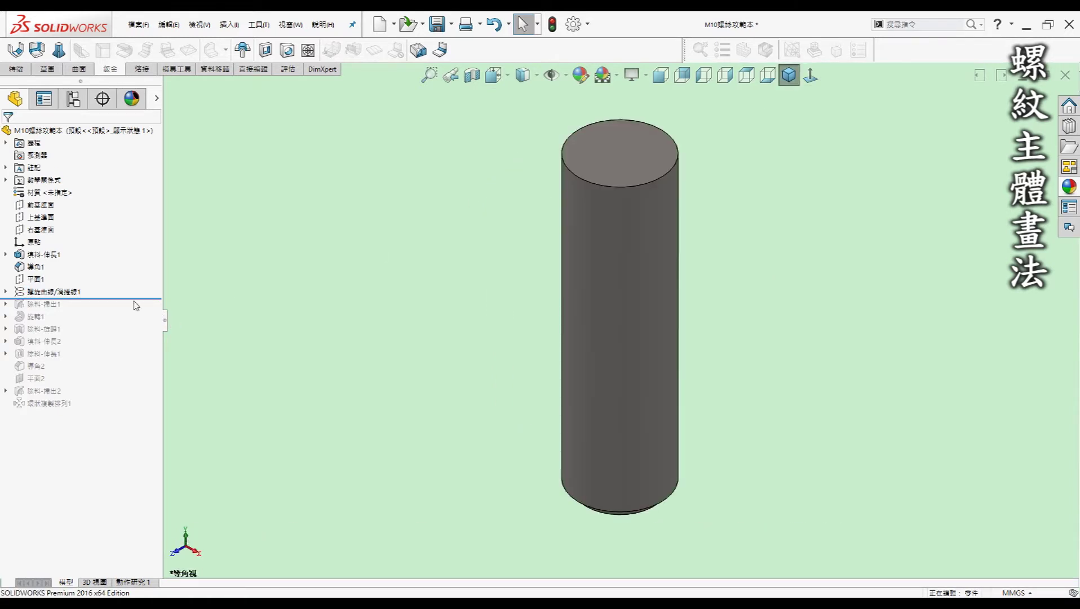
pyautogui.moveTo(134, 304); pyautogui.dragTo(126, 310)
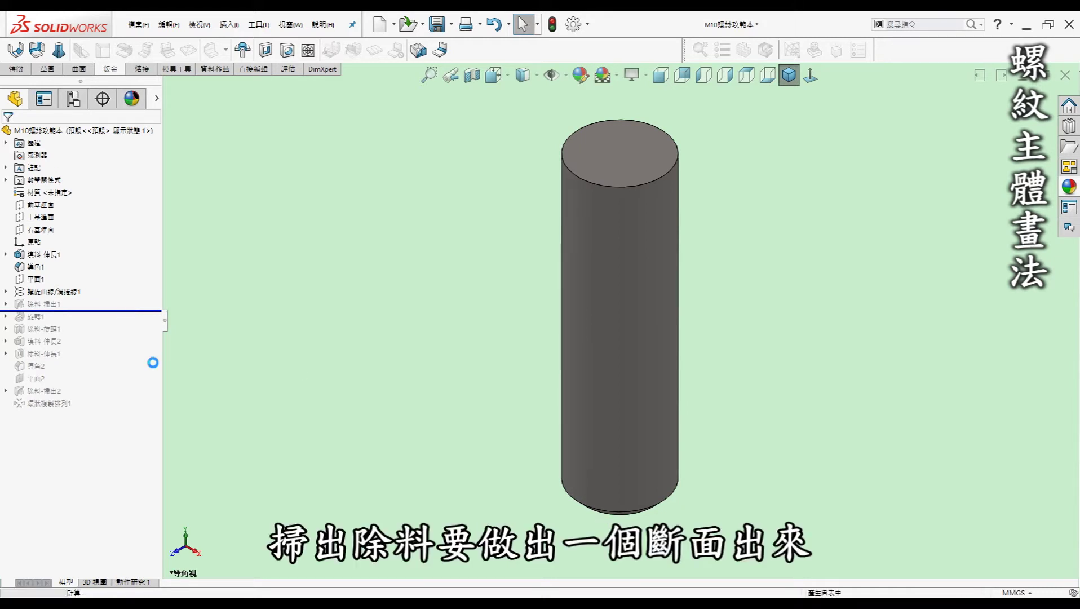
# - View 草圖3's thread profile face-on and move its 0.32 dimension below the profile
pyautogui.click(5, 304)
pyautogui.click(48, 316)
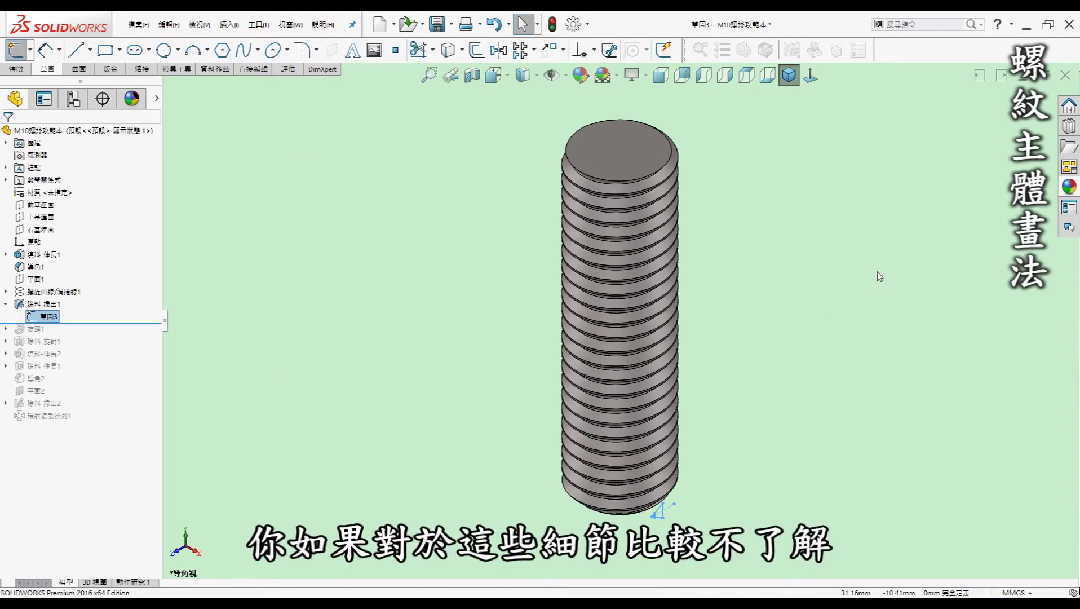
pyautogui.click(811, 77)
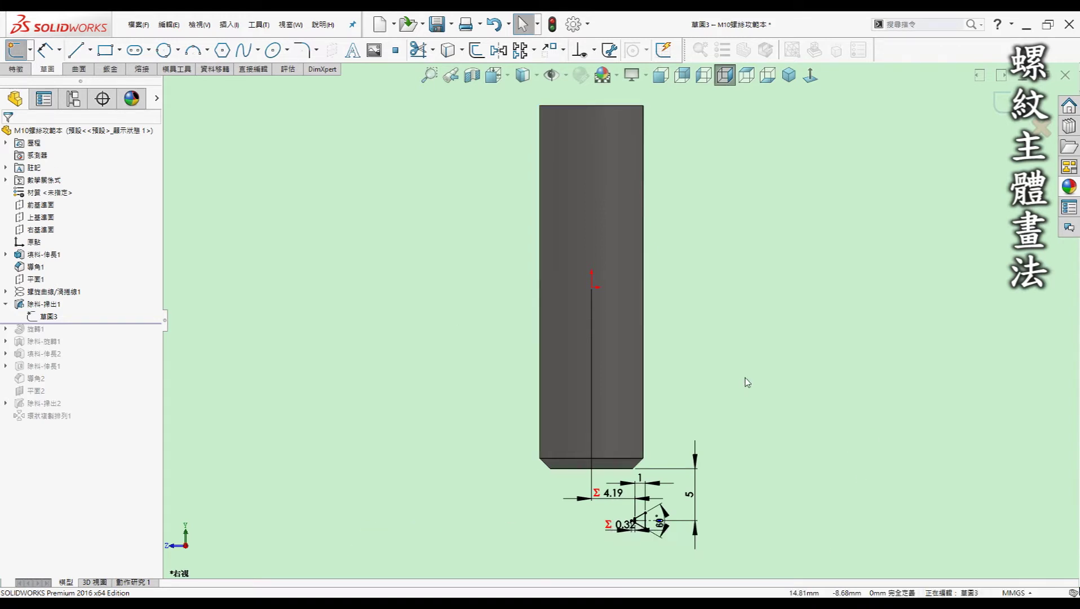
pyautogui.scroll(-2, 702, 543)
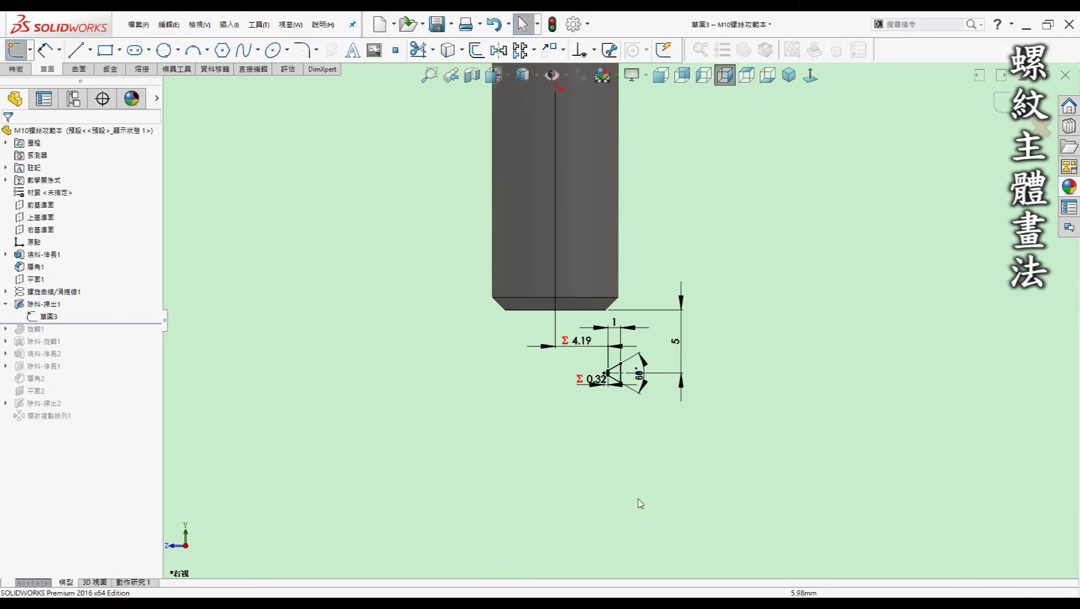
pyautogui.moveTo(586, 381); pyautogui.dragTo(569, 411)
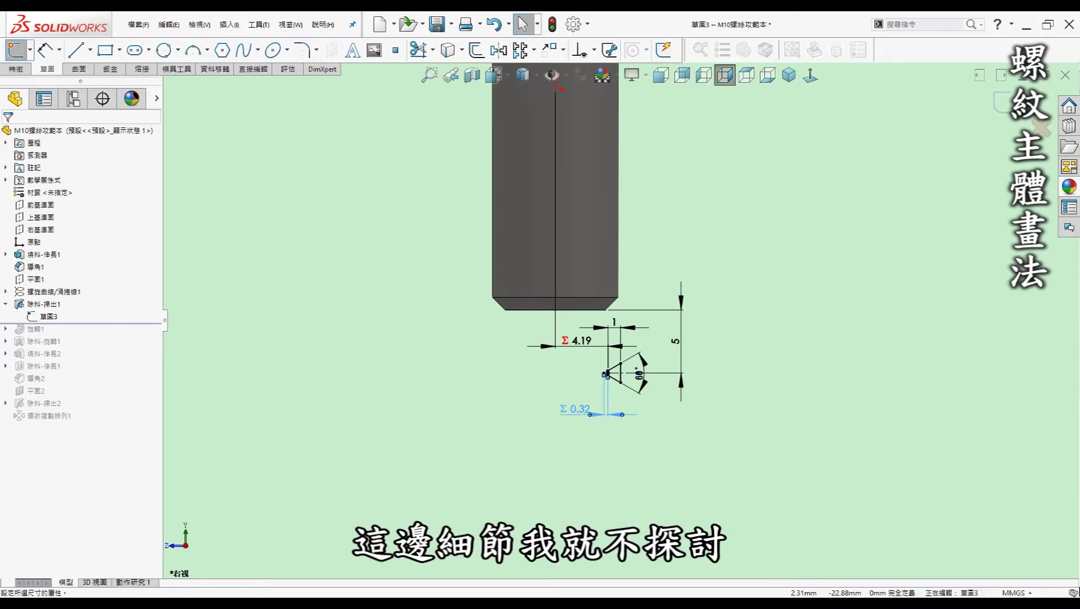
pyautogui.click(762, 332)
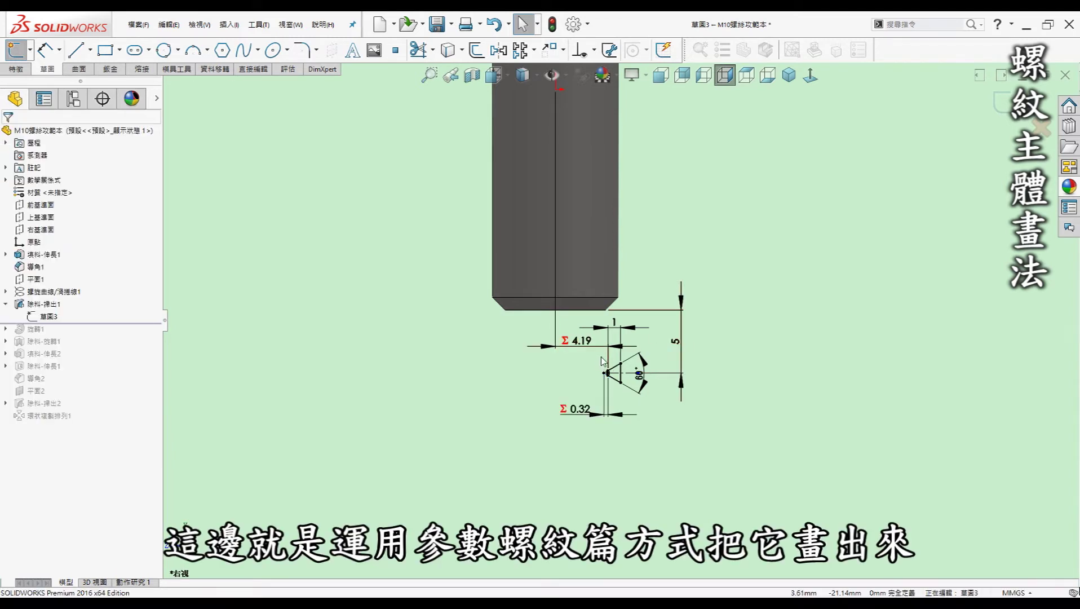
pyautogui.scroll(-2, 605, 358)
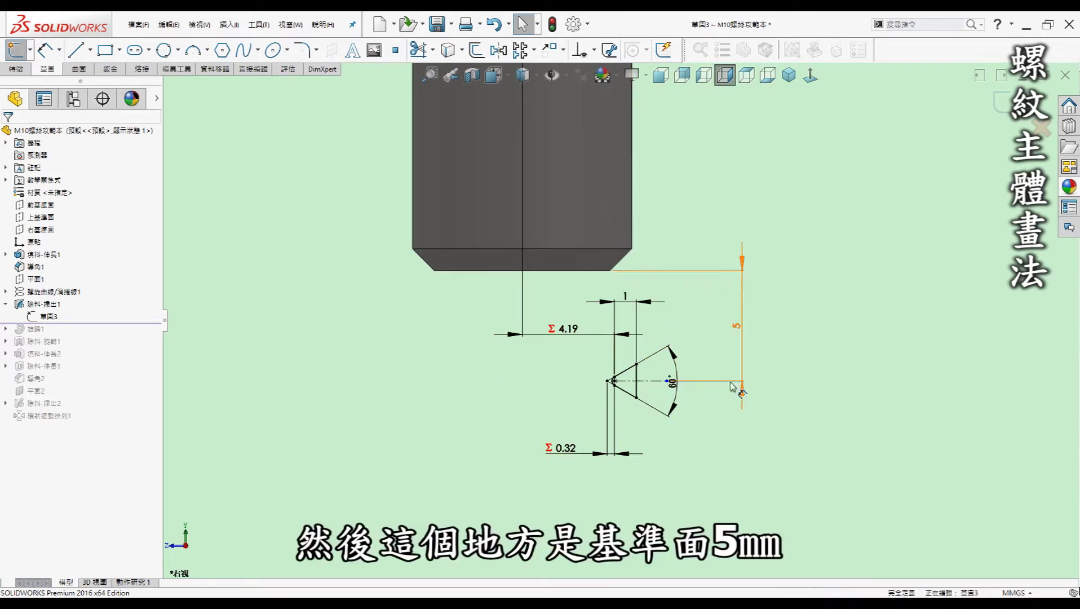
pyautogui.scroll(2, 889, 274)
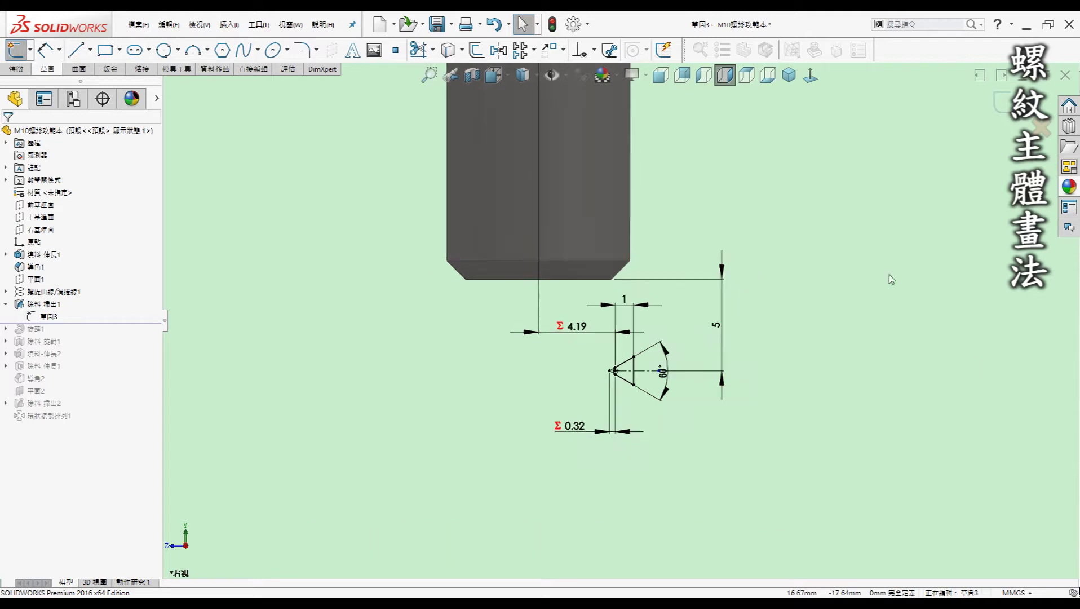
pyautogui.scroll(2, 890, 274)
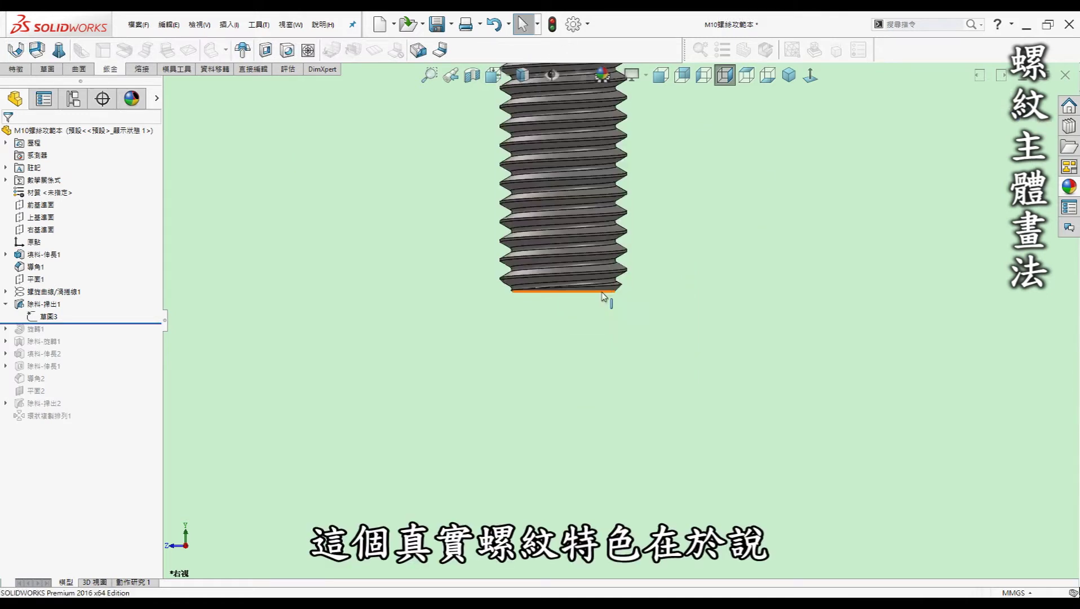
pyautogui.click(789, 75)
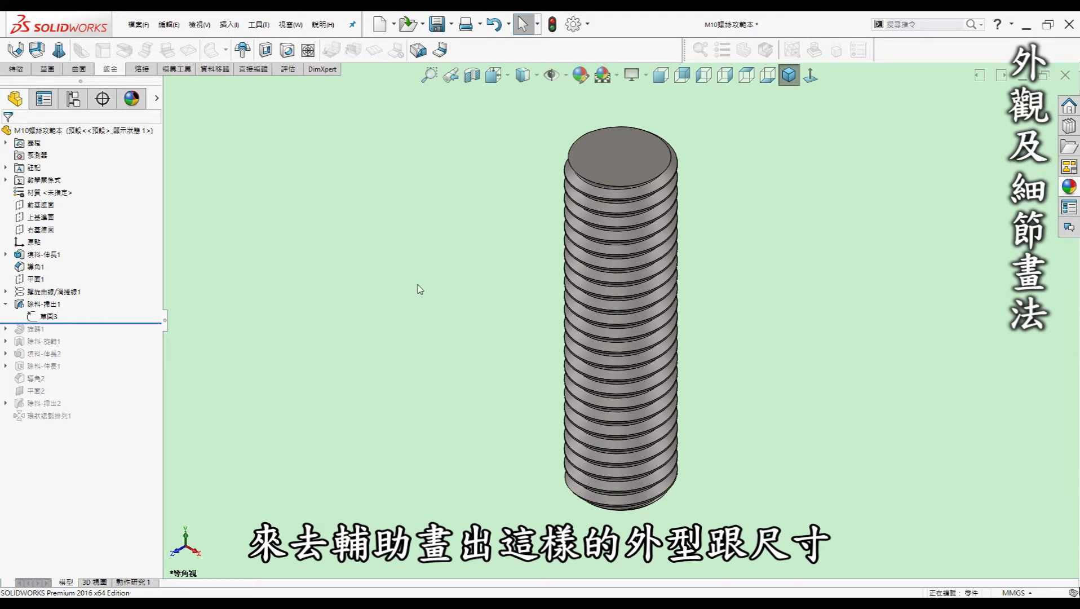
pyautogui.press('z')
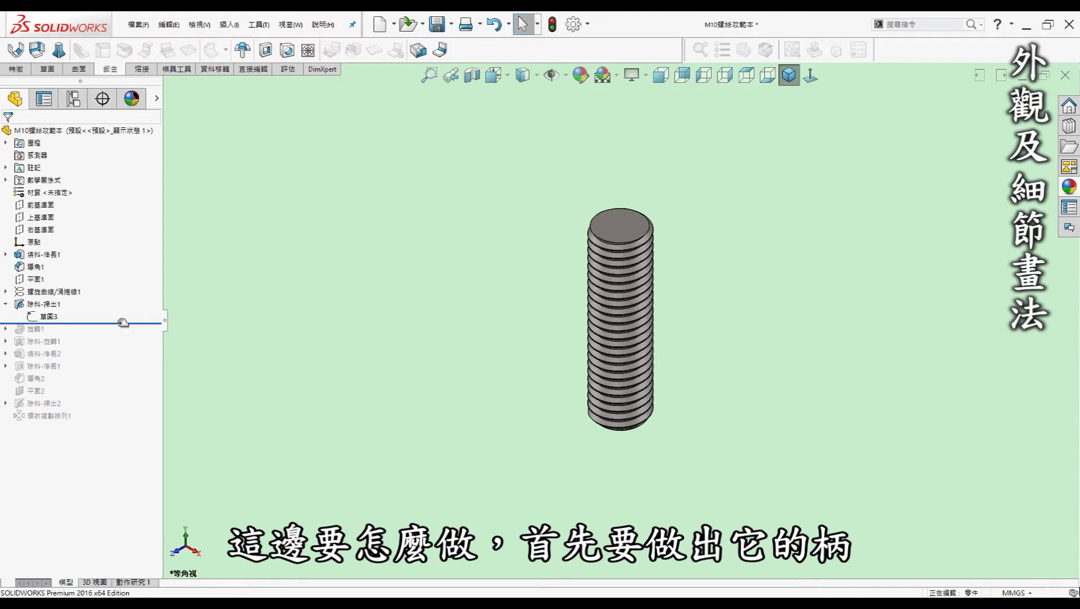
# - Roll forward to add the cone-tip revolve and 除料-旋轉1, expanding it to show 草圖5
pyautogui.moveTo(123, 322); pyautogui.dragTo(119, 336)
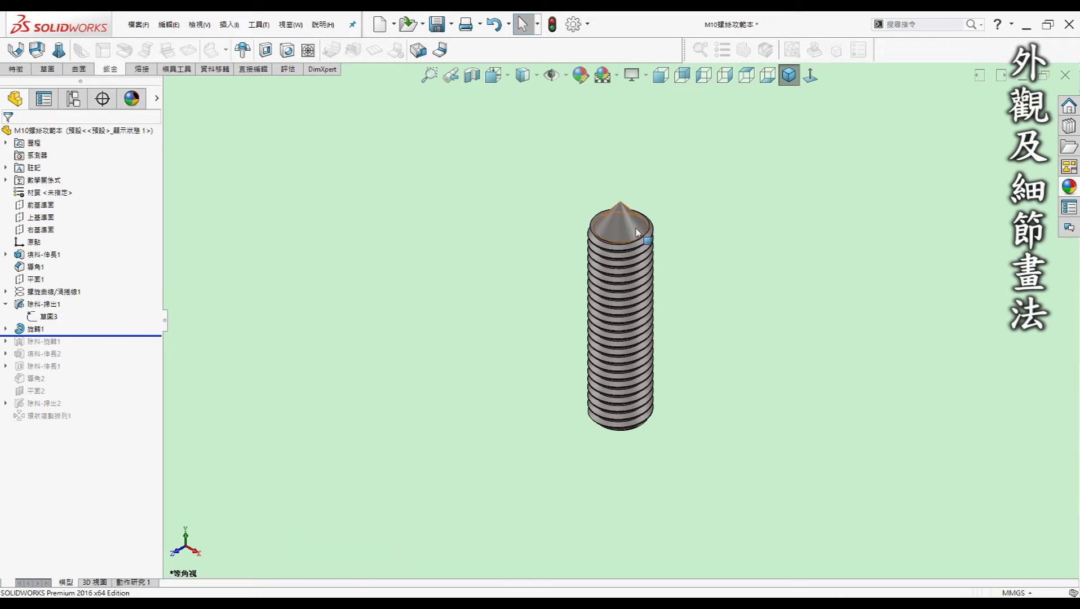
pyautogui.scroll(-3, 631, 209)
pyautogui.scroll(-2, 632, 209)
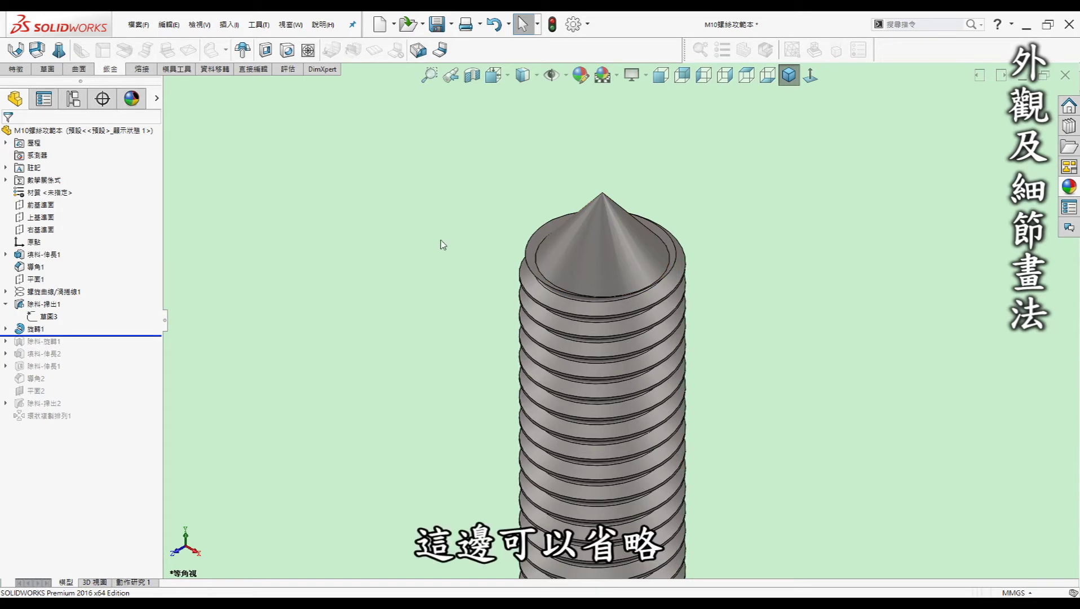
pyautogui.scroll(5, 479, 241)
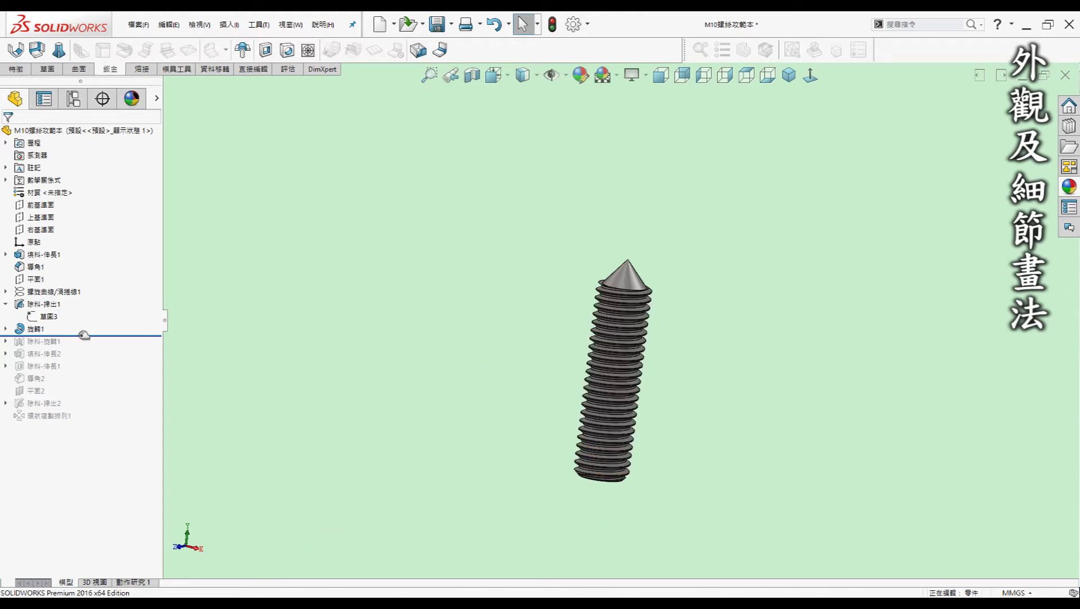
pyautogui.moveTo(83, 334); pyautogui.dragTo(83, 347)
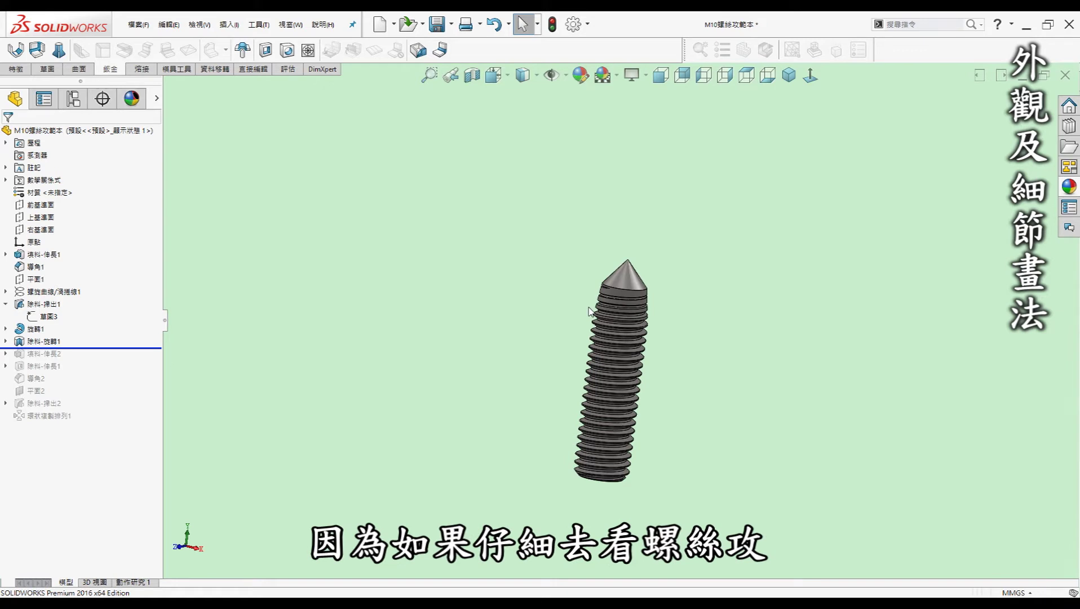
pyautogui.click(15, 345)
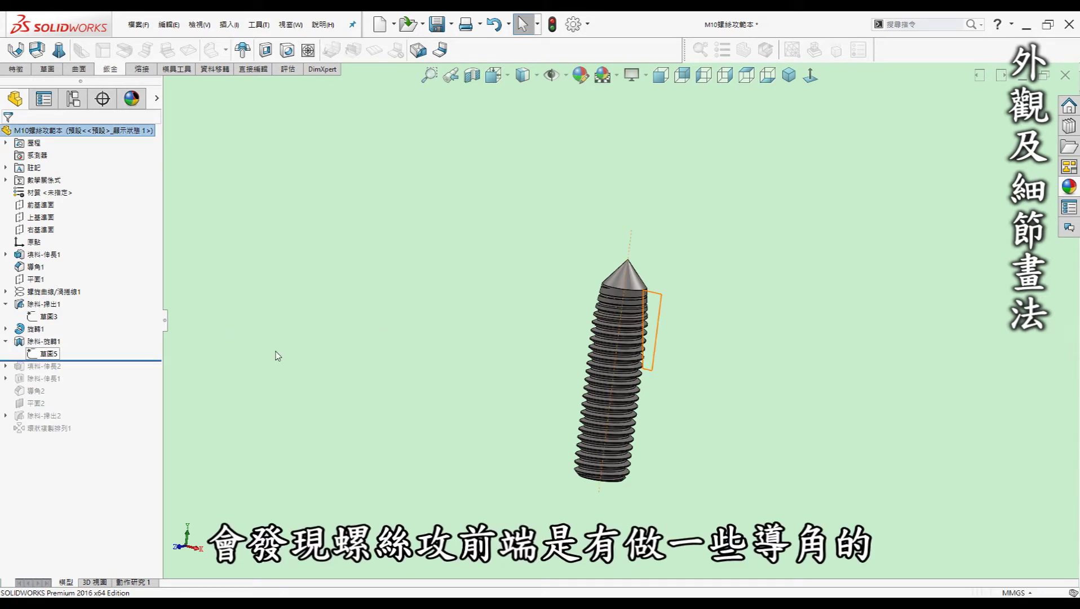
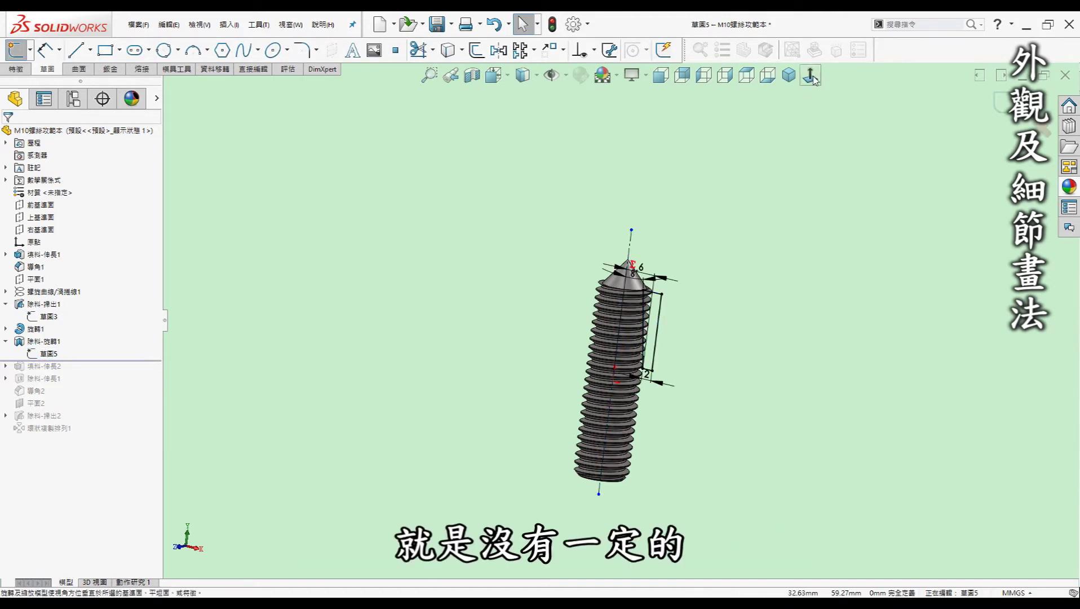
# - View the thread sketch face-on and zoom in on the thread profile
pyautogui.click(816, 78)
pyautogui.scroll(-2, 646, 205)
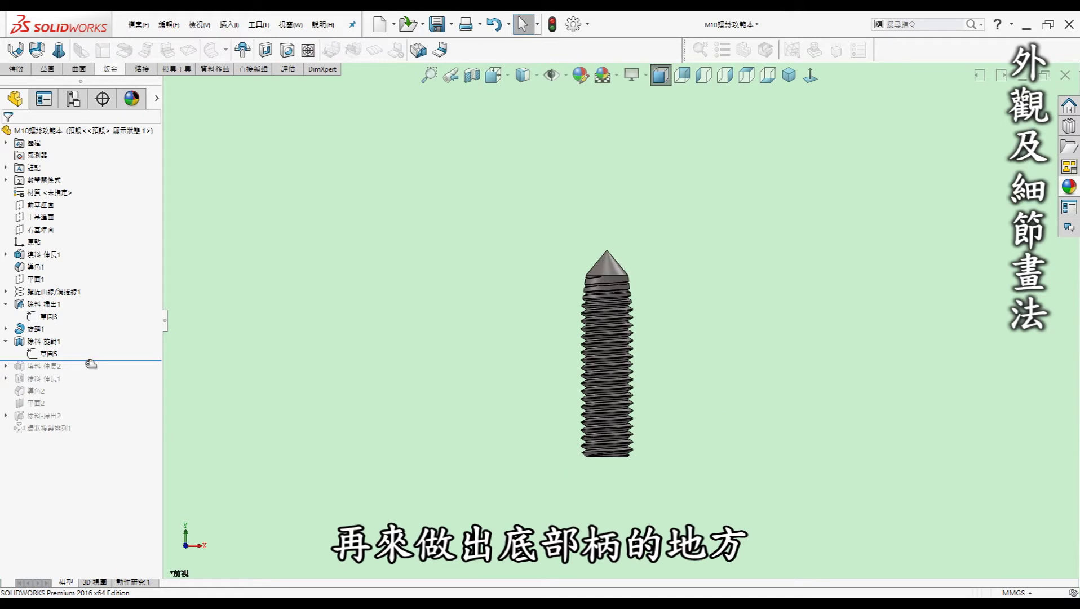
# - Roll the tree forward to add the 7 mm, 40 mm-long shank and select its extrusion
pyautogui.moveTo(90, 364); pyautogui.dragTo(91, 372)
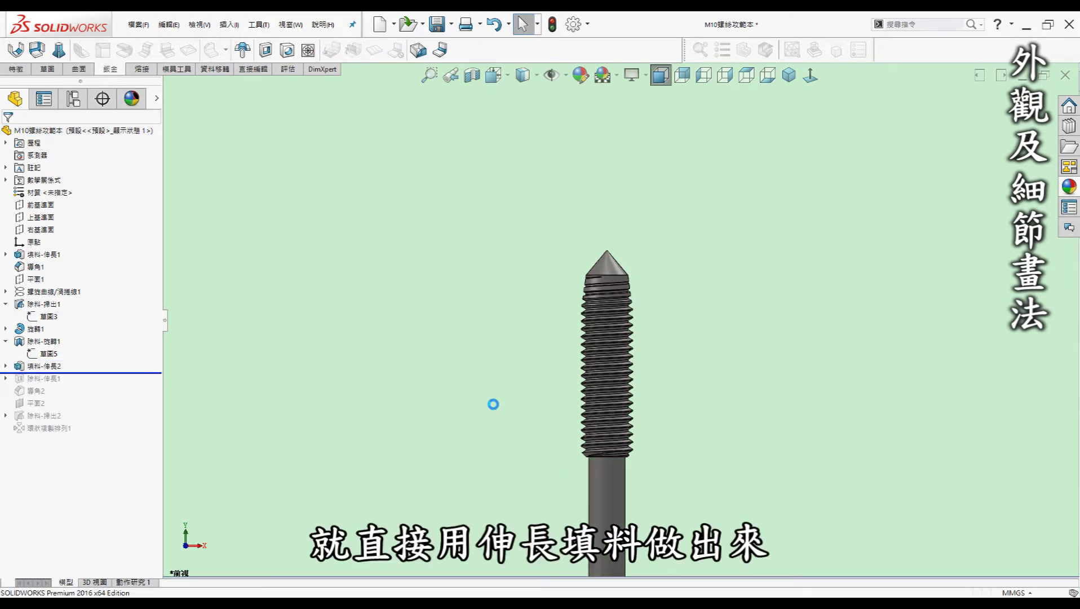
pyautogui.press('z')
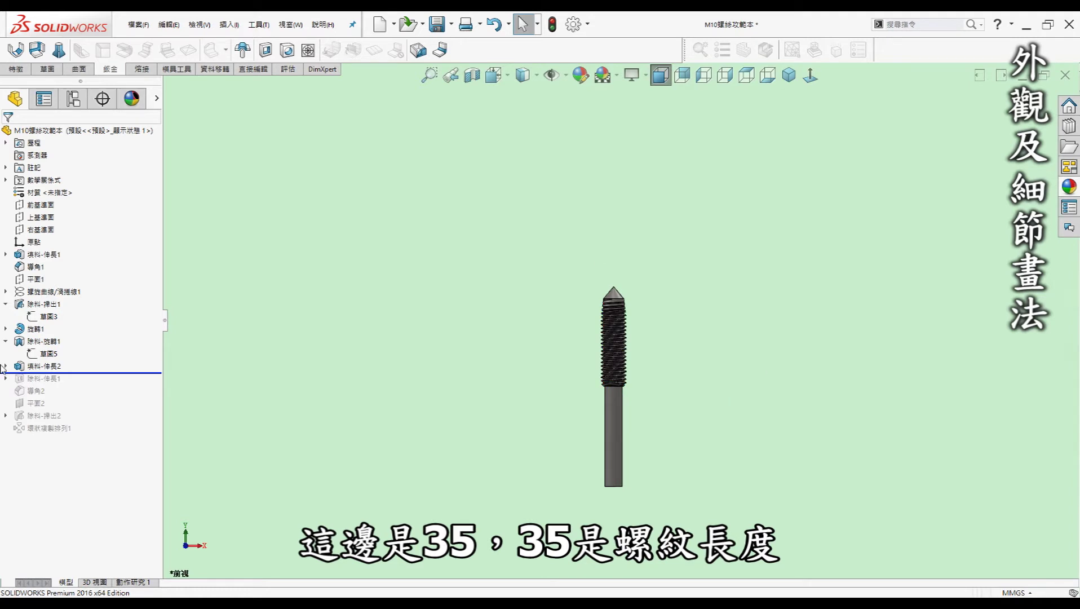
pyautogui.click(50, 367)
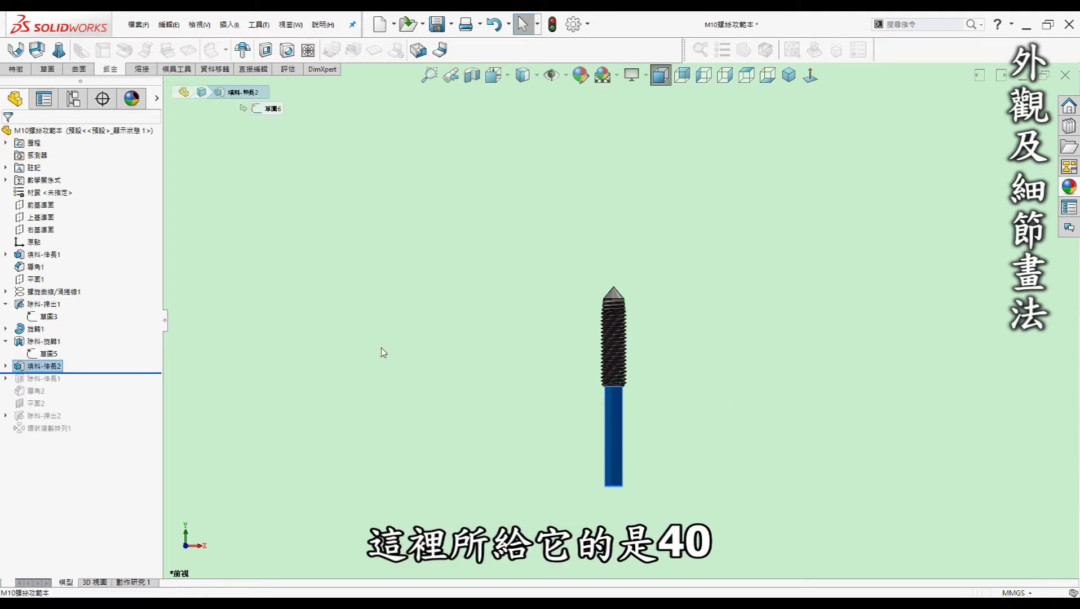
pyautogui.click(516, 323)
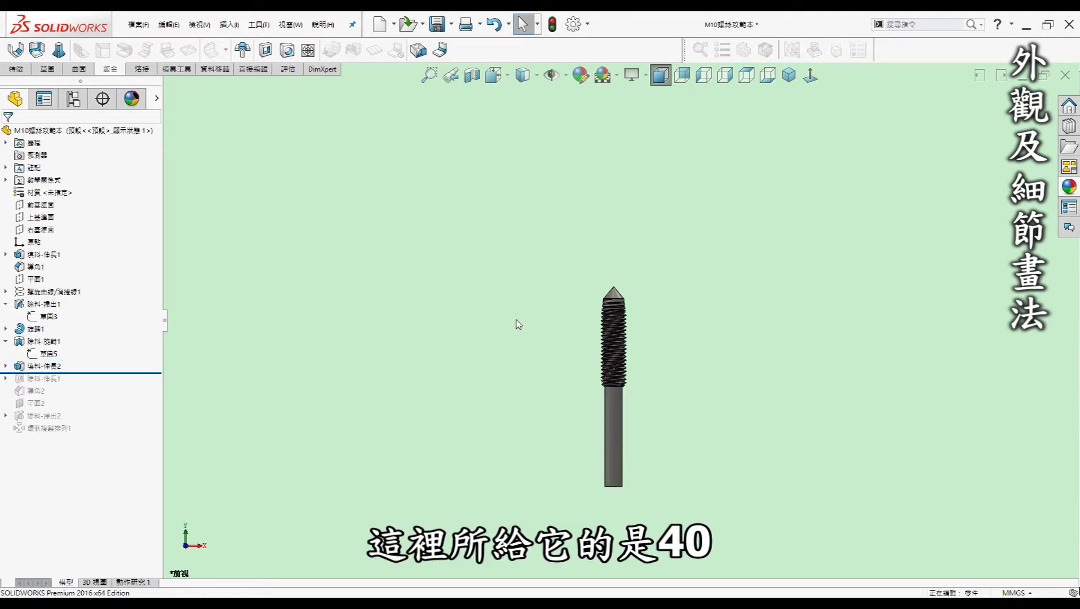
pyautogui.click(44, 366)
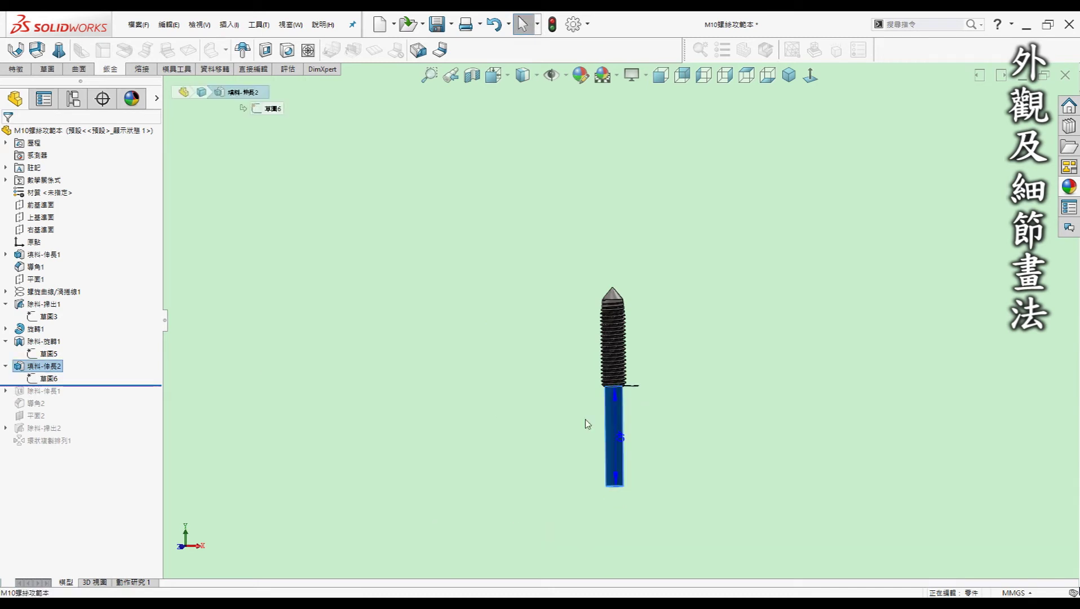
pyautogui.scroll(-3, 587, 424)
pyautogui.scroll(-3, 617, 402)
# - Inspect the shank in 3D, then roll forward to include the square tail cut
pyautogui.moveTo(602, 391); pyautogui.dragTo(538, 199, button='middle')
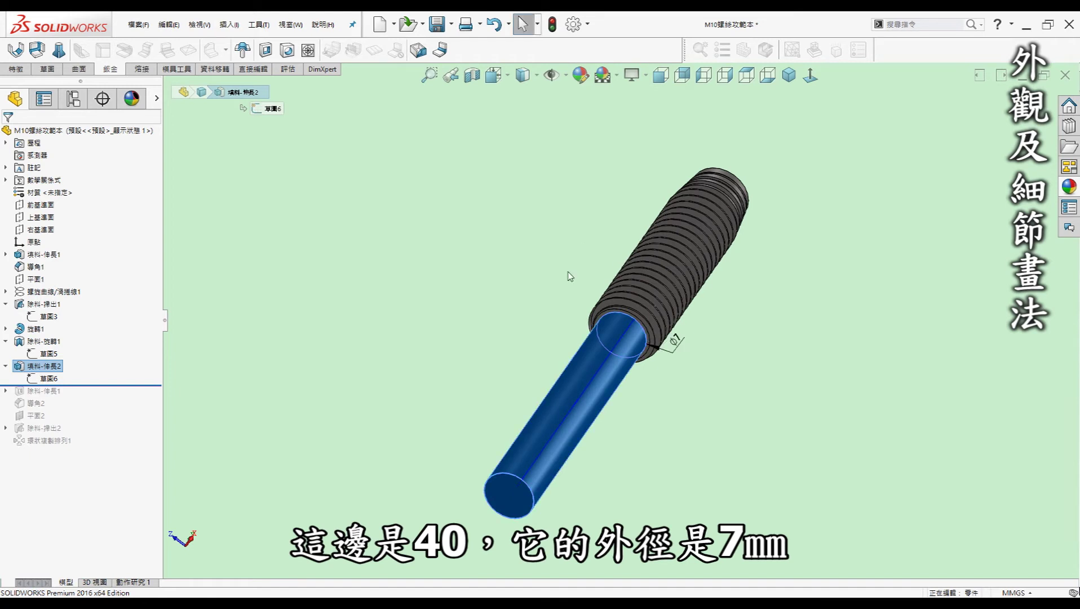
pyautogui.scroll(5, 510, 287)
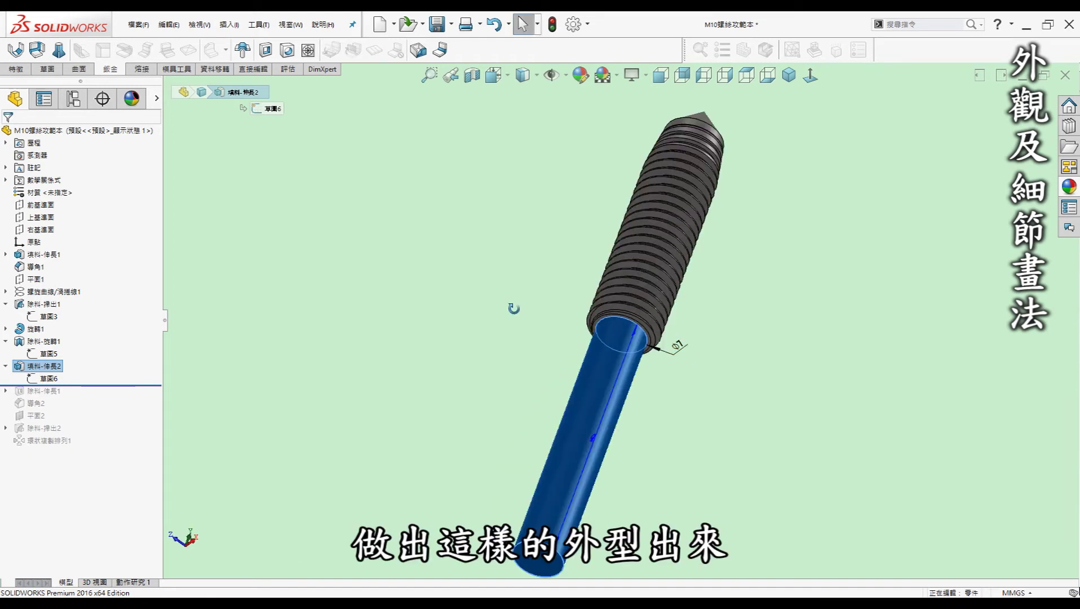
pyautogui.moveTo(513, 308); pyautogui.dragTo(530, 347, button='middle')
pyautogui.click(438, 343)
pyautogui.moveTo(89, 385); pyautogui.dragTo(91, 396)
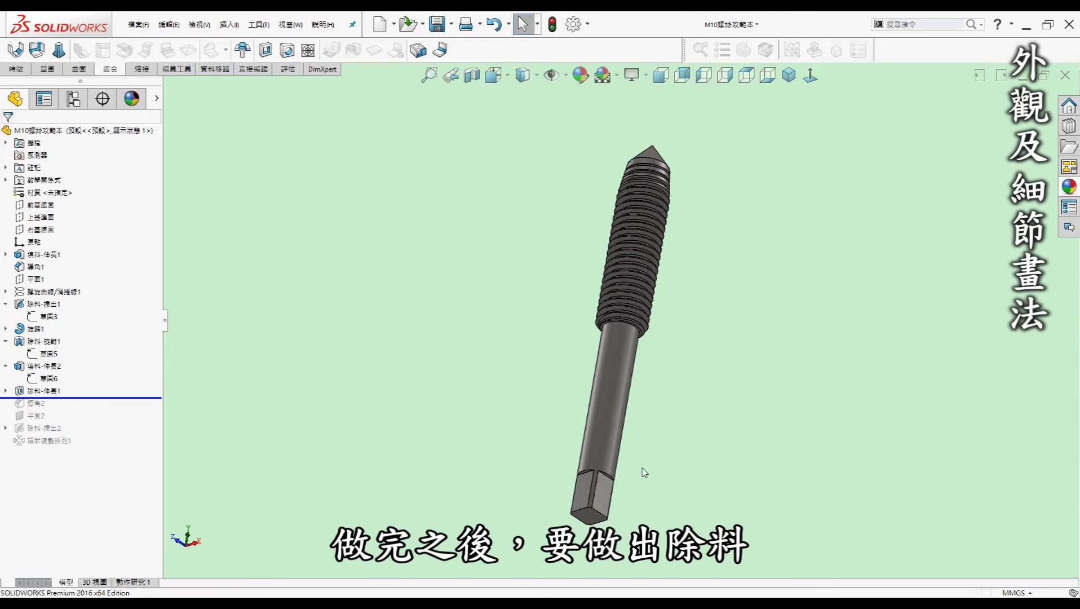
# - Review the 8 mm square tail cut sketch from the Bottom view, then restore Chamfer2
pyautogui.click(7, 390)
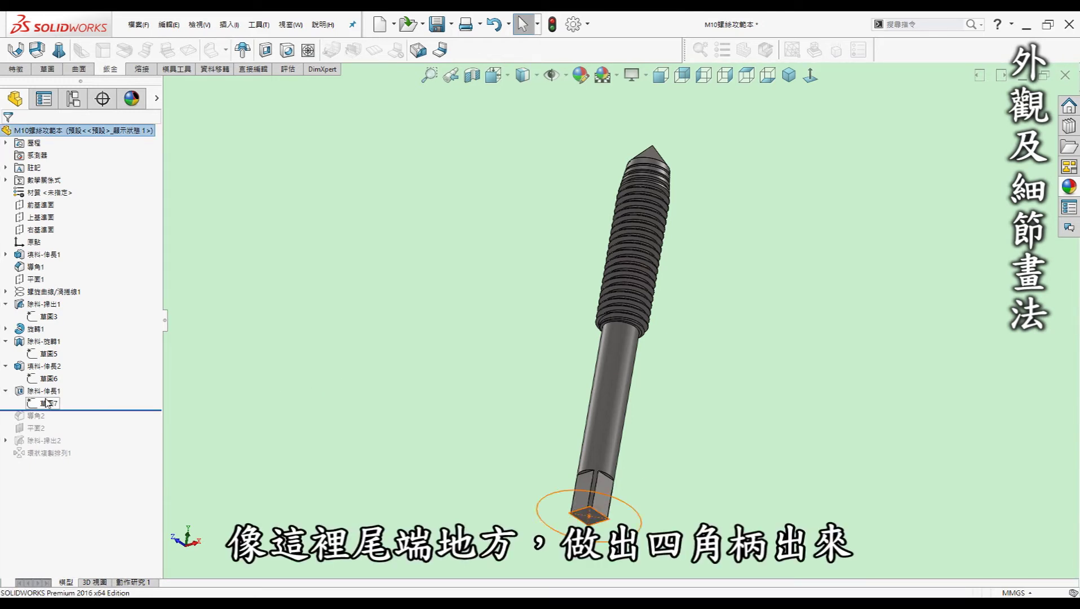
pyautogui.click(48, 402)
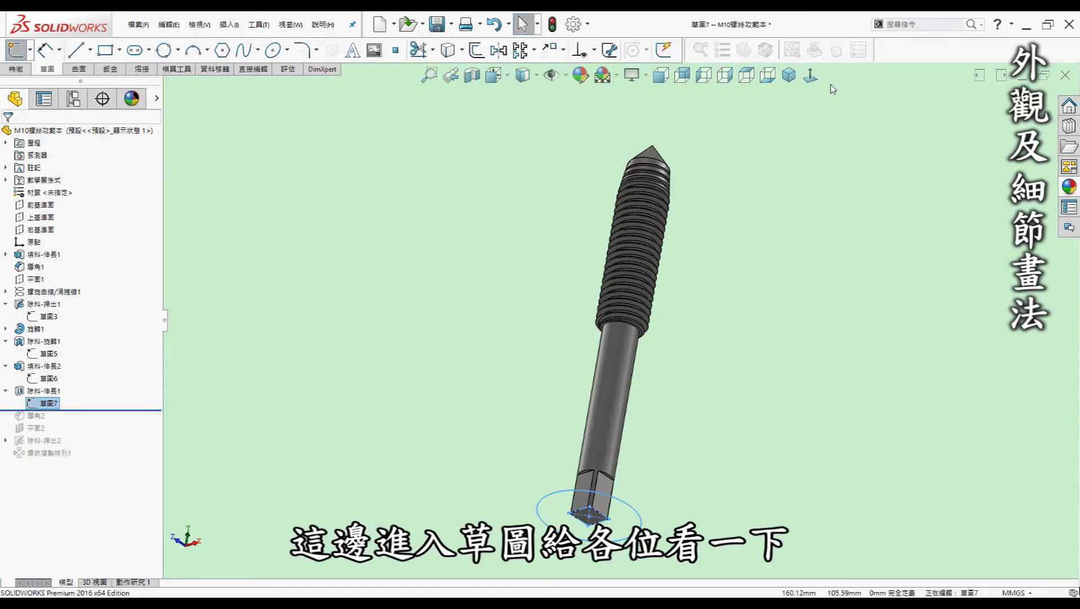
pyautogui.click(767, 75)
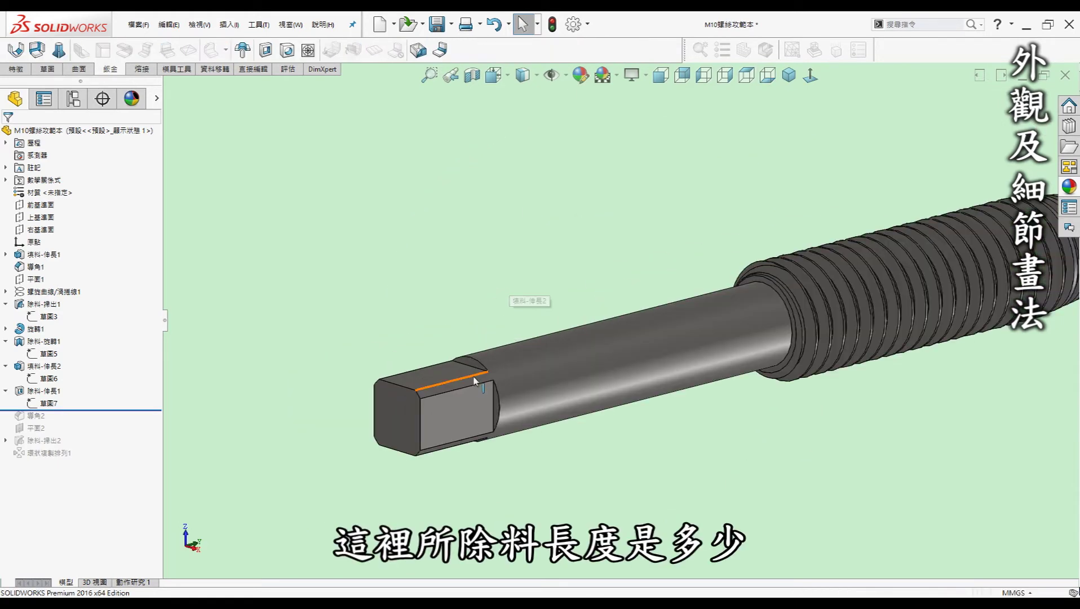
pyautogui.click(474, 381)
pyautogui.press('Escape')
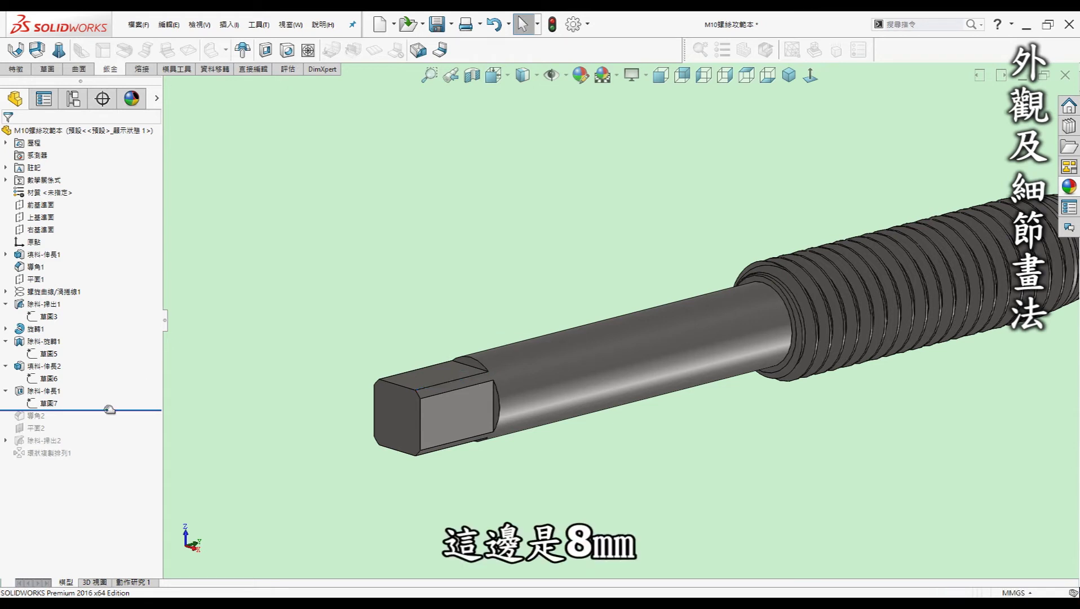
pyautogui.moveTo(109, 417); pyautogui.dragTo(107, 426)
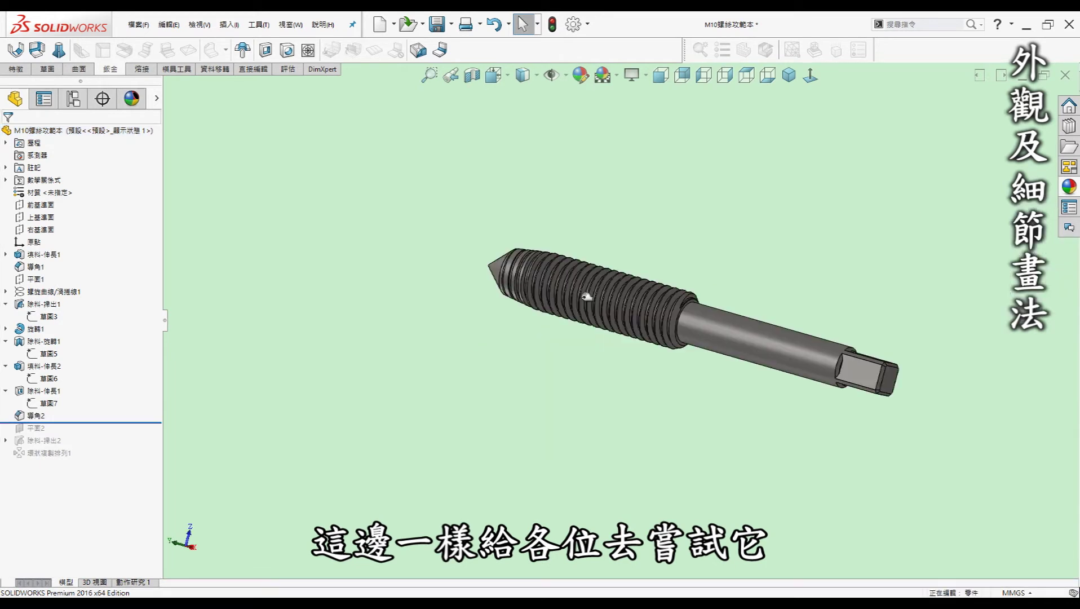
# - Restore the Cut-Sweep2 flute groove and inspect it and its sketches in isometric view
pyautogui.moveTo(84, 422); pyautogui.dragTo(87, 446)
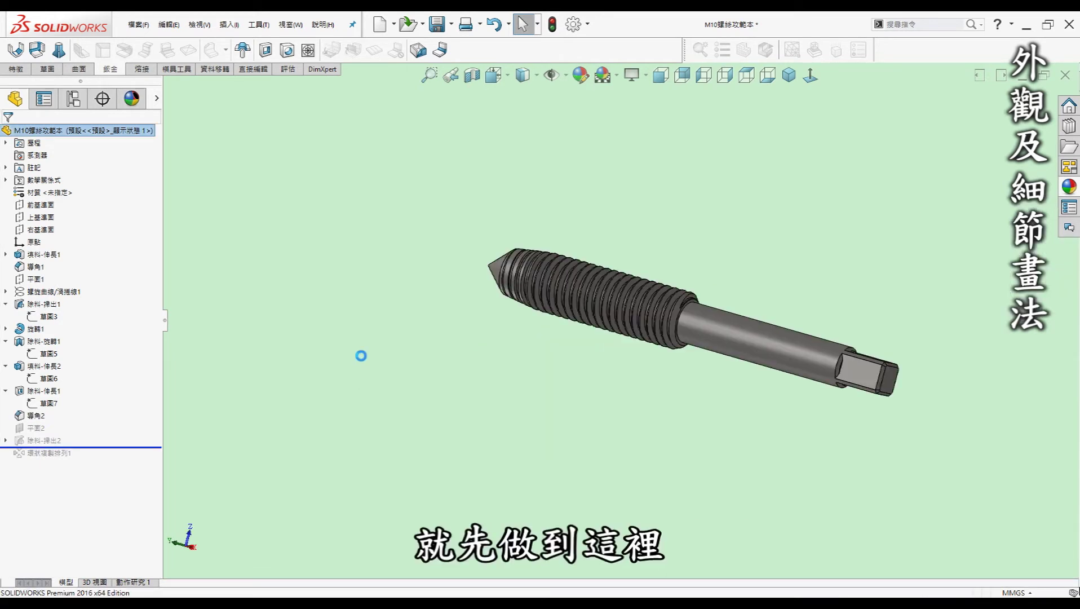
pyautogui.moveTo(484, 256); pyautogui.dragTo(597, 435, button='middle')
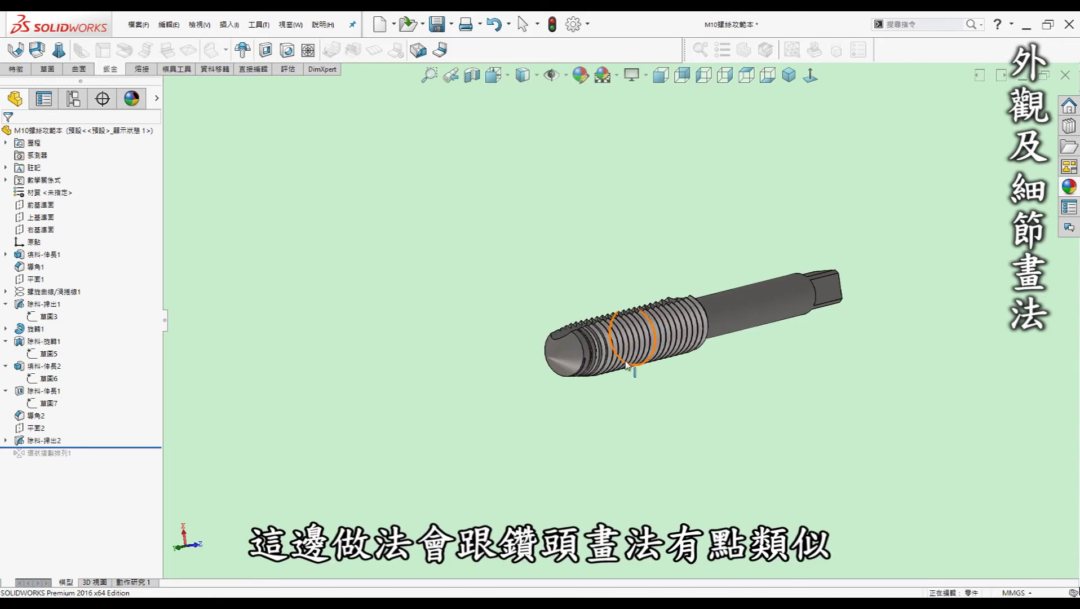
pyautogui.moveTo(597, 434); pyautogui.dragTo(558, 383, button='middle')
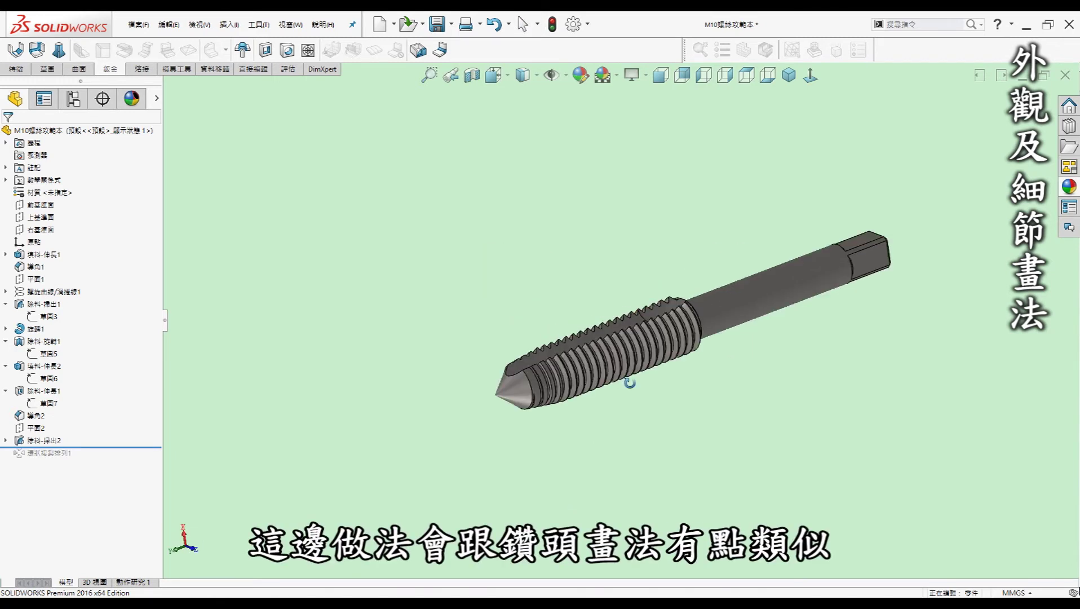
pyautogui.click(7, 441)
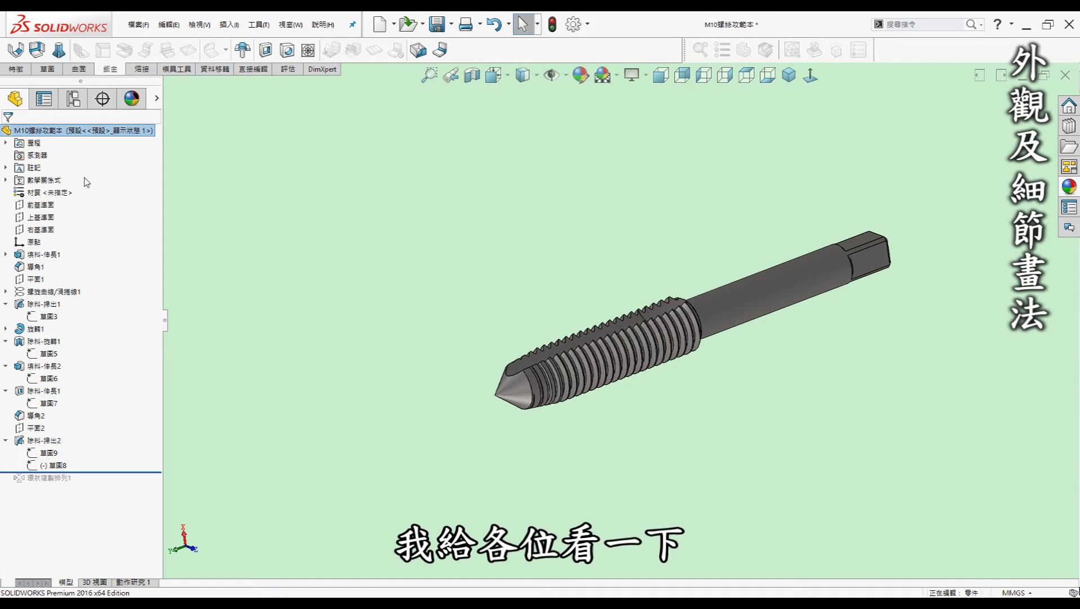
pyautogui.click(789, 75)
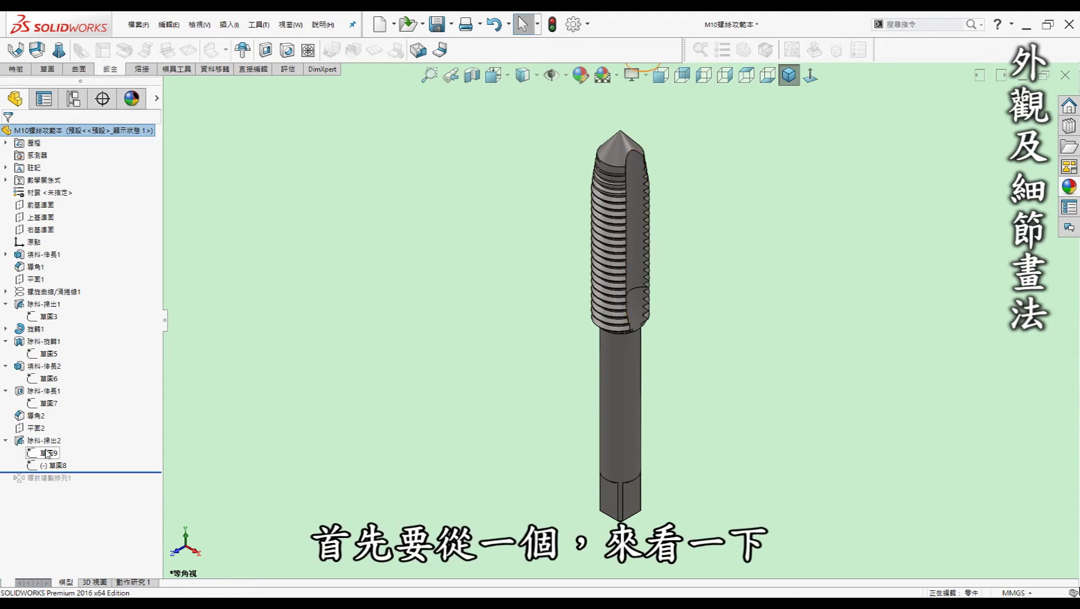
# - Review the flute path sketch face-on, zooming in on it, then exit the sketch
pyautogui.click(52, 467)
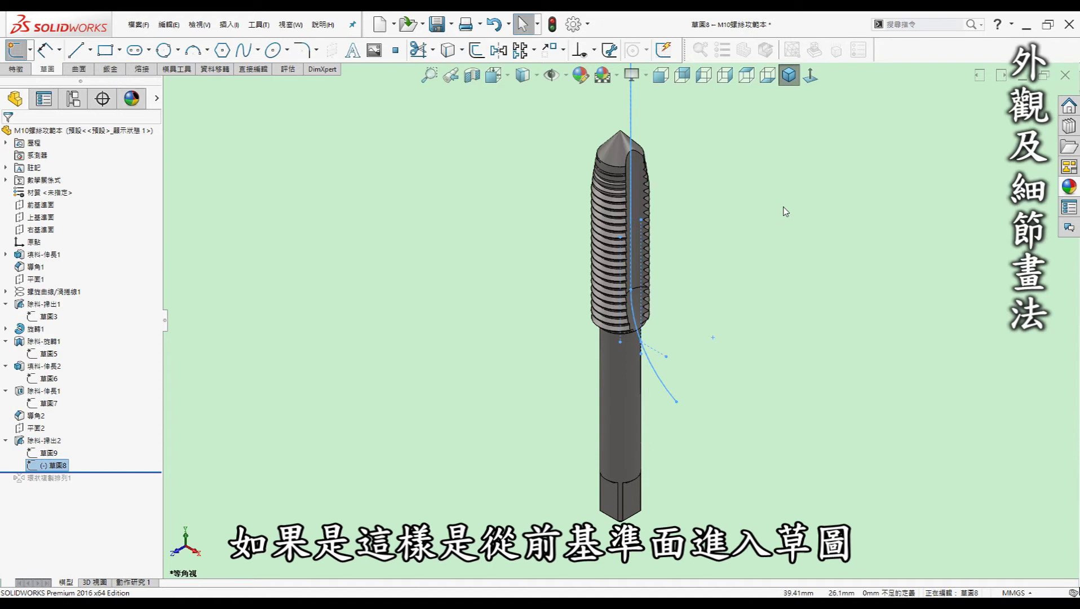
pyautogui.click(811, 79)
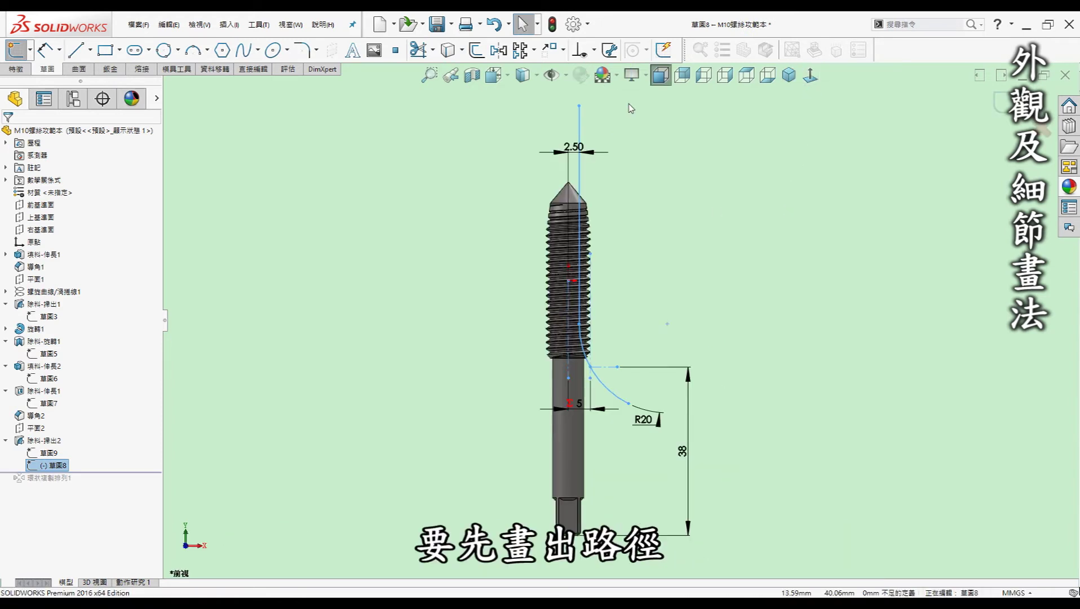
pyautogui.click(633, 188)
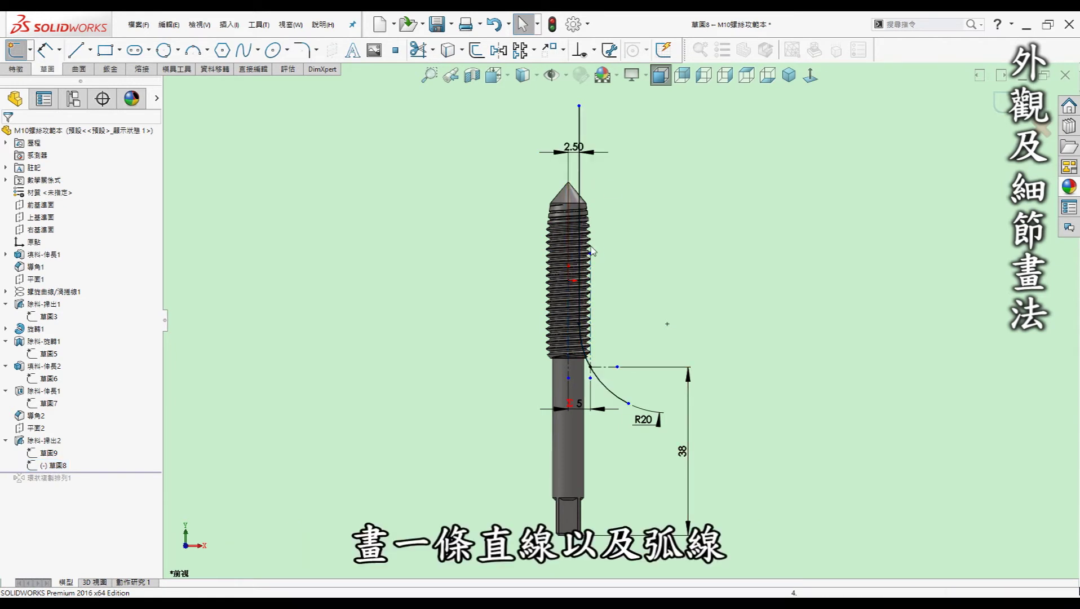
pyautogui.scroll(-3, 589, 353)
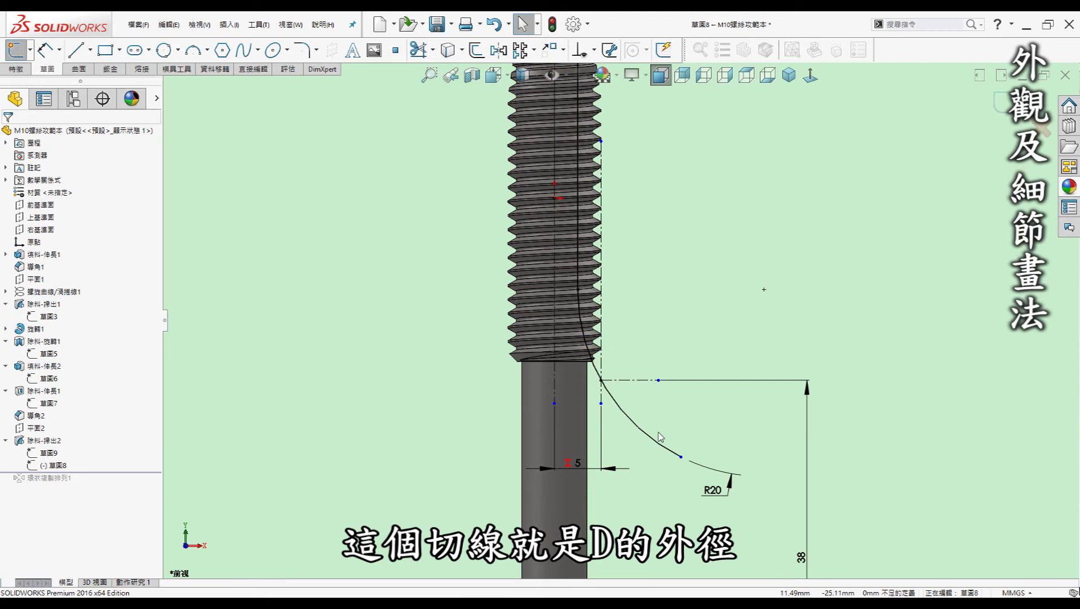
pyautogui.scroll(2, 620, 318)
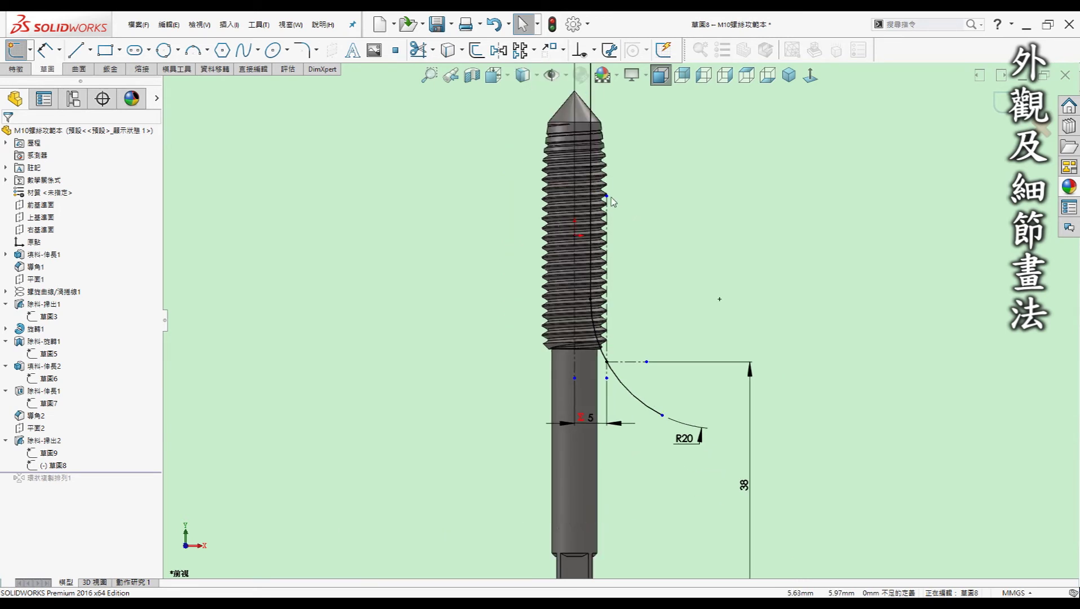
pyautogui.scroll(2, 620, 320)
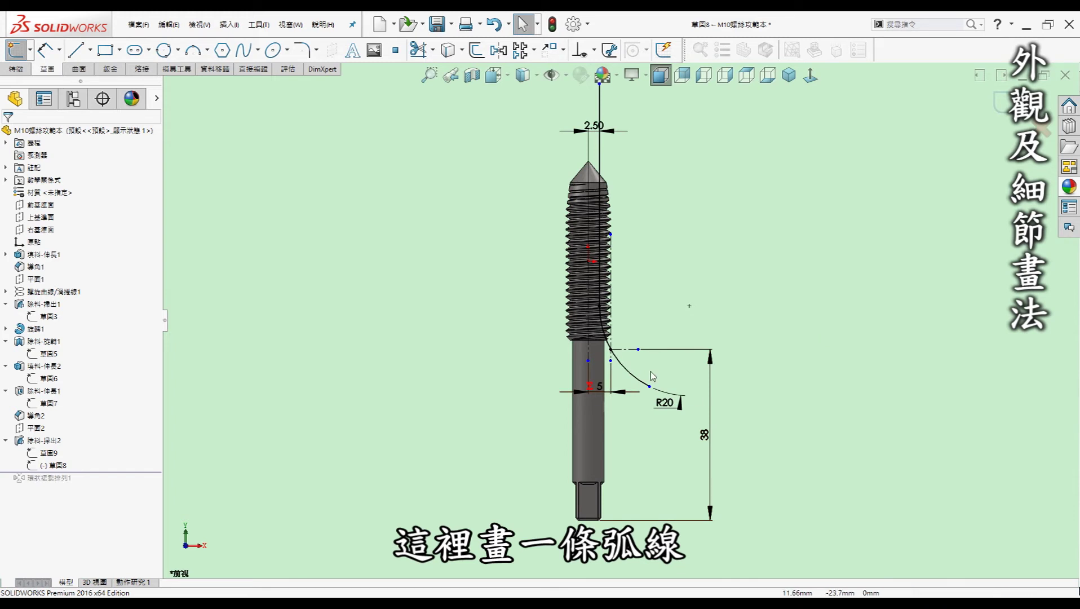
pyautogui.scroll(-2, 654, 406)
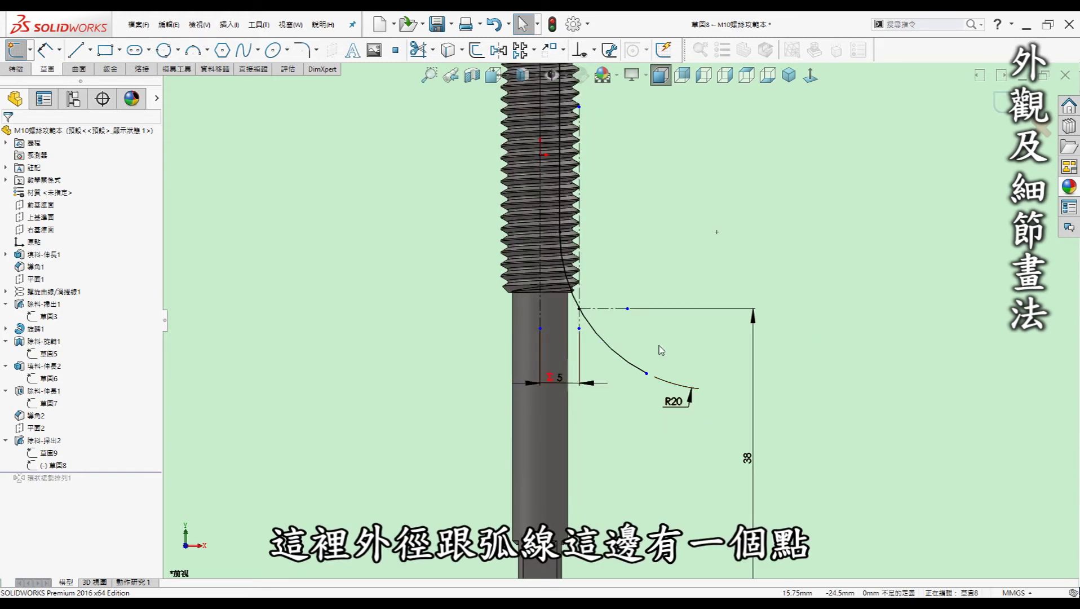
pyautogui.scroll(3, 658, 347)
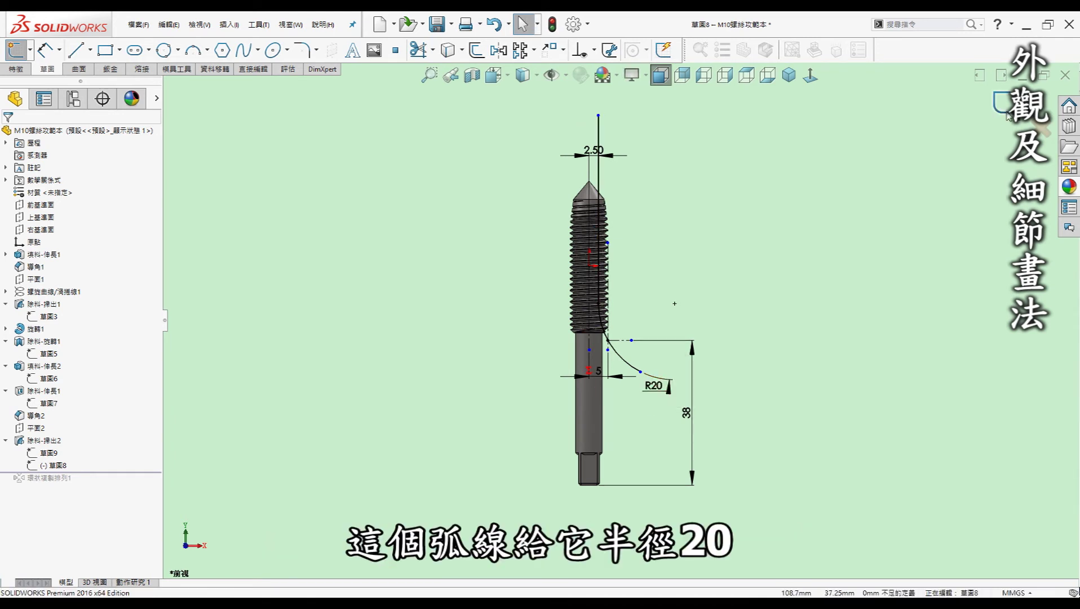
pyautogui.click(1005, 107)
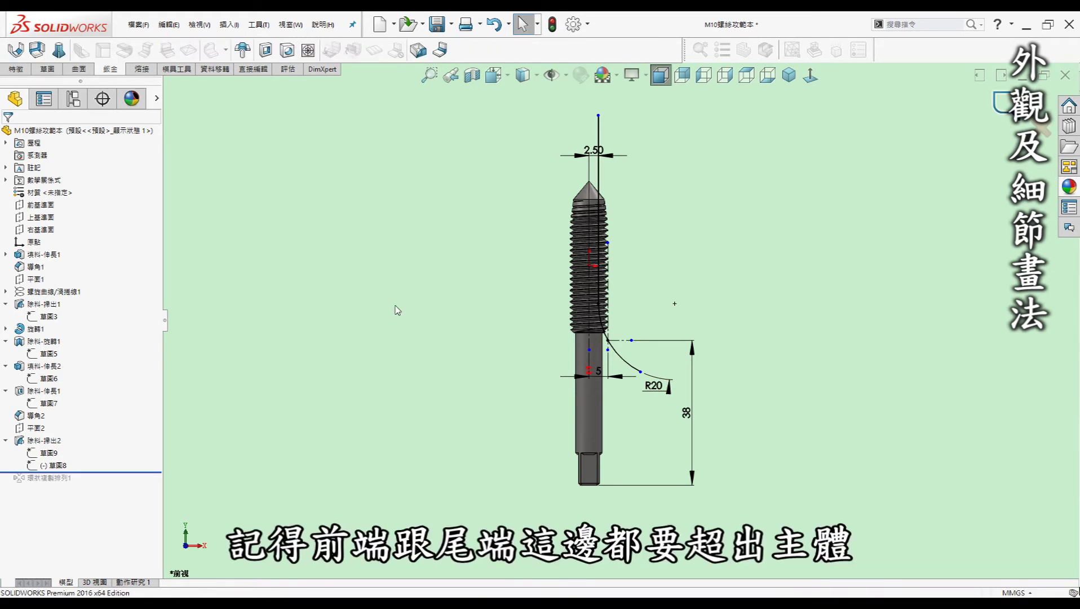
# - Open the flute's 6 mm circular profile sketch and orbit around it on the thread tip
pyautogui.moveTo(462, 221); pyautogui.dragTo(428, 304, button='middle')
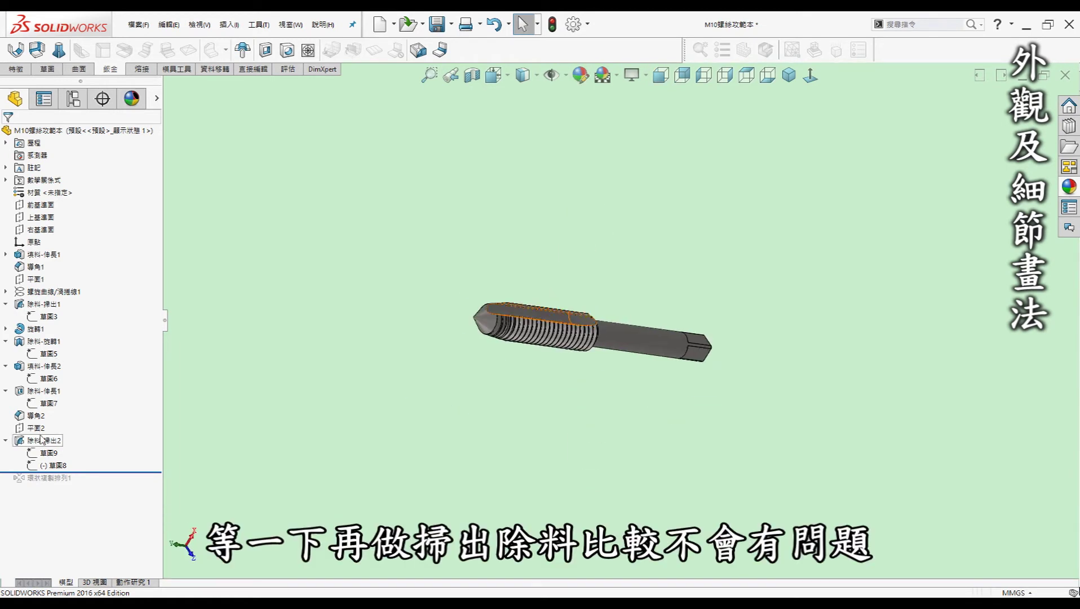
pyautogui.click(35, 428)
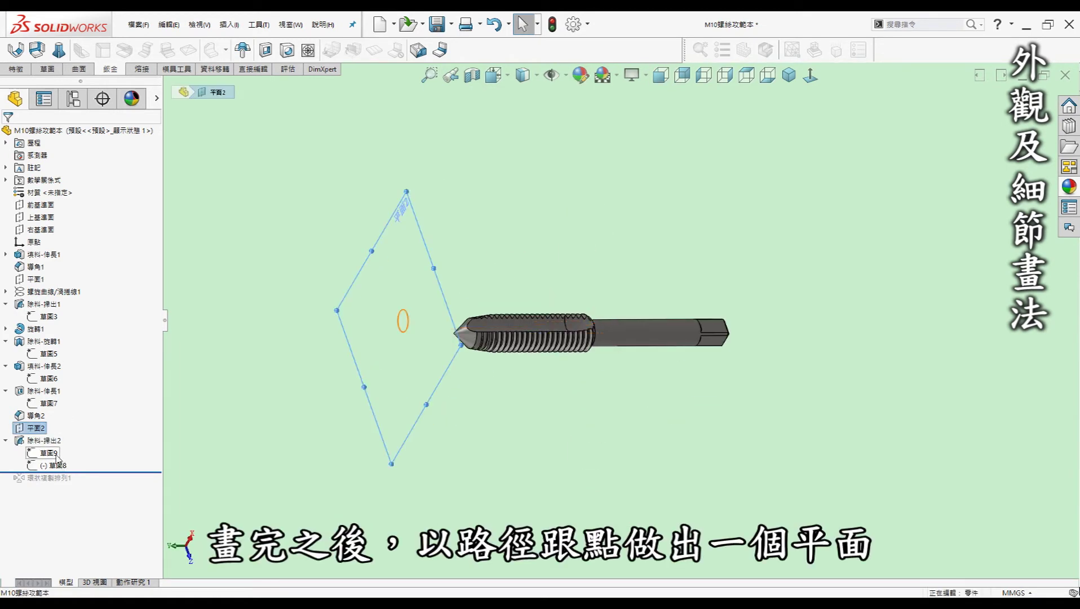
pyautogui.click(57, 458)
pyautogui.click(66, 423)
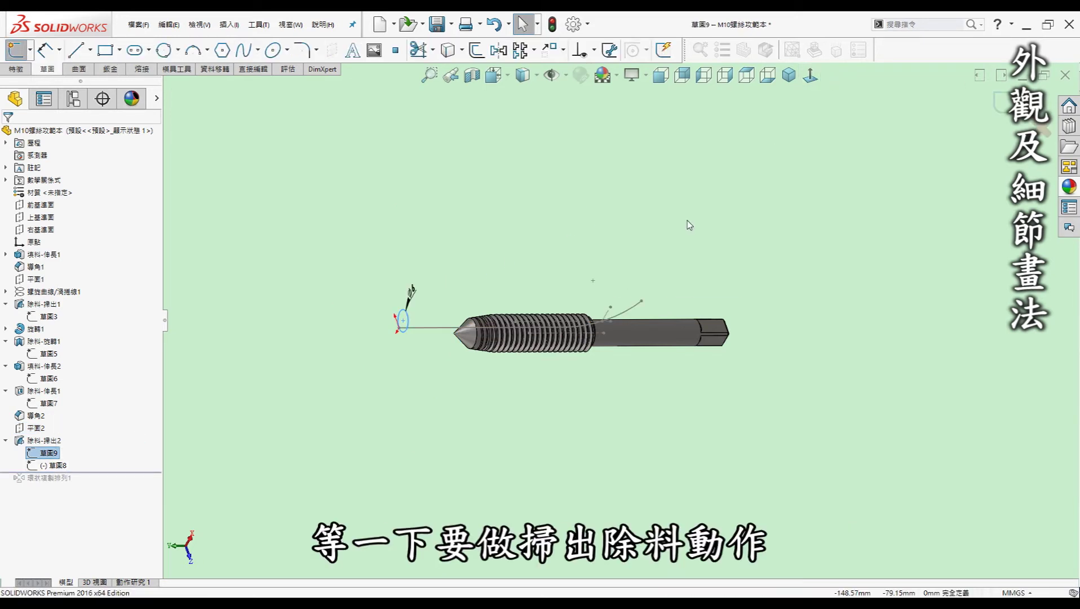
pyautogui.scroll(-3, 528, 306)
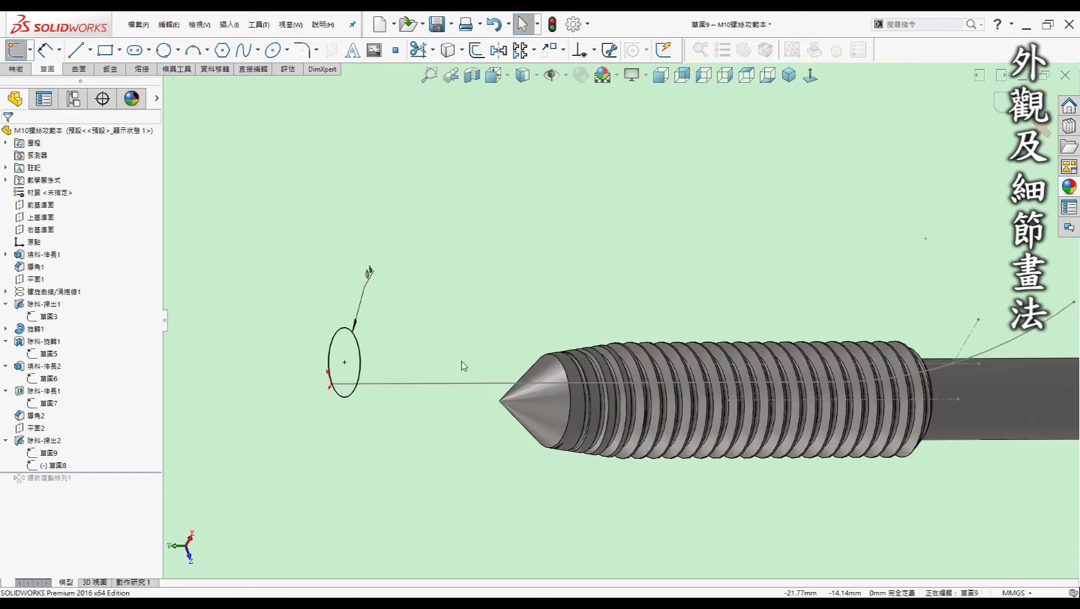
pyautogui.scroll(-2, 528, 306)
pyautogui.moveTo(491, 302)
pyautogui.mouseDown(button='middle')
pyautogui.moveTo(517, 297)
pyautogui.moveTo(510, 384)
pyautogui.mouseUp(button='middle')
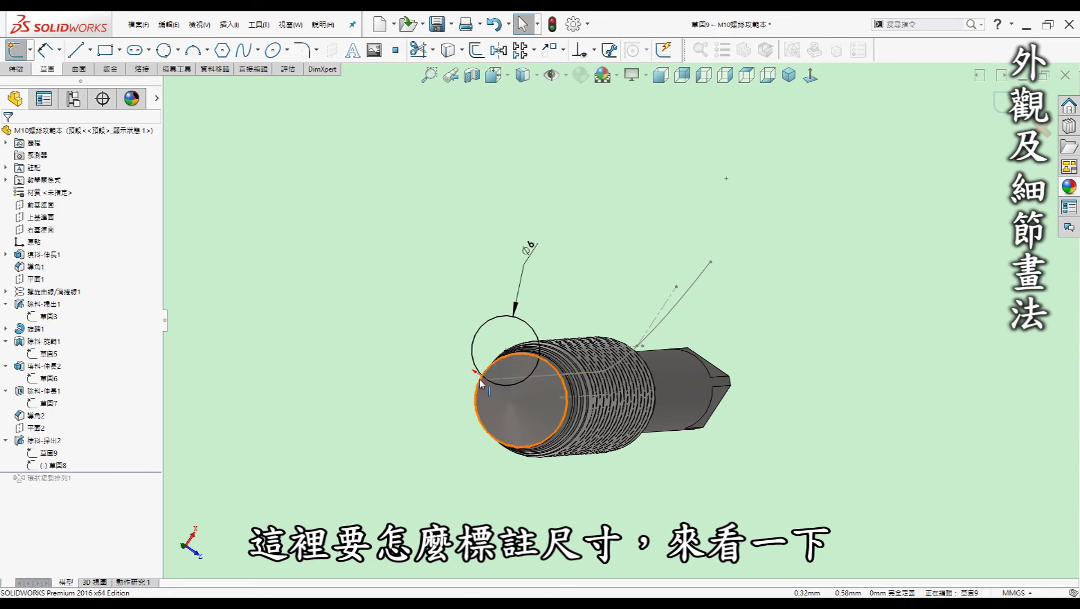
pyautogui.moveTo(489, 371); pyautogui.dragTo(553, 310, button='middle')
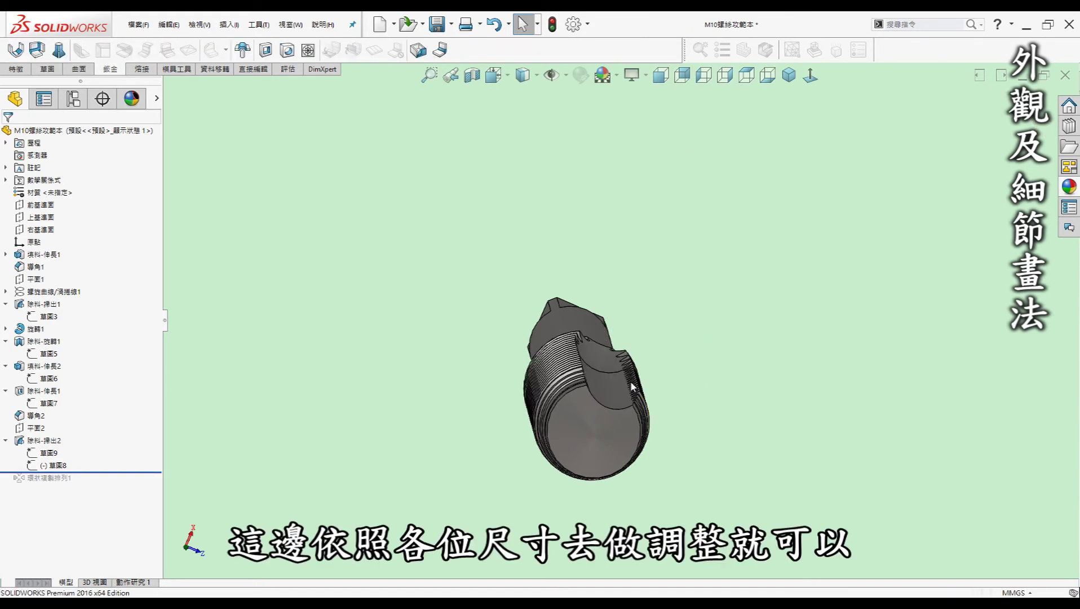
# - Restore the circular pattern of flutes and inspect the finished straight tap along its axis
pyautogui.hotkey('ctrl', '7')
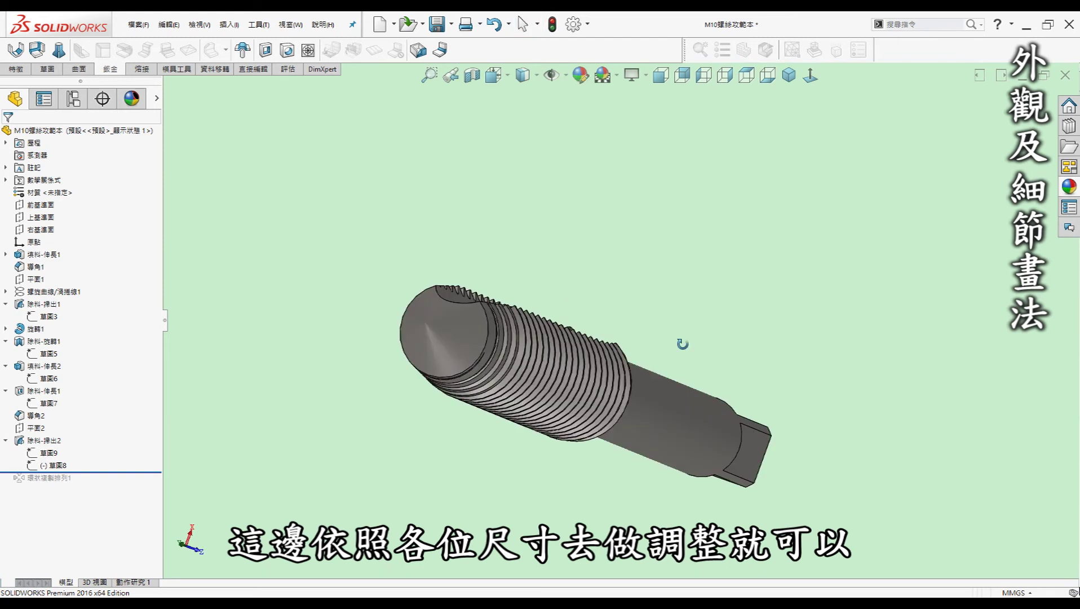
pyautogui.moveTo(648, 313); pyautogui.dragTo(129, 554, button='middle')
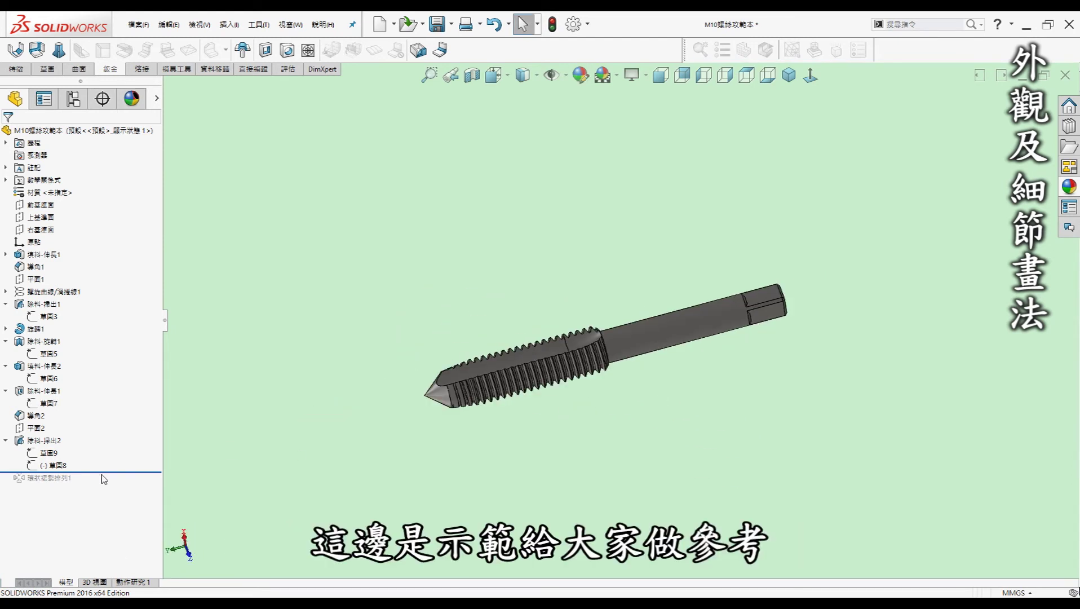
pyautogui.moveTo(107, 471); pyautogui.dragTo(86, 479)
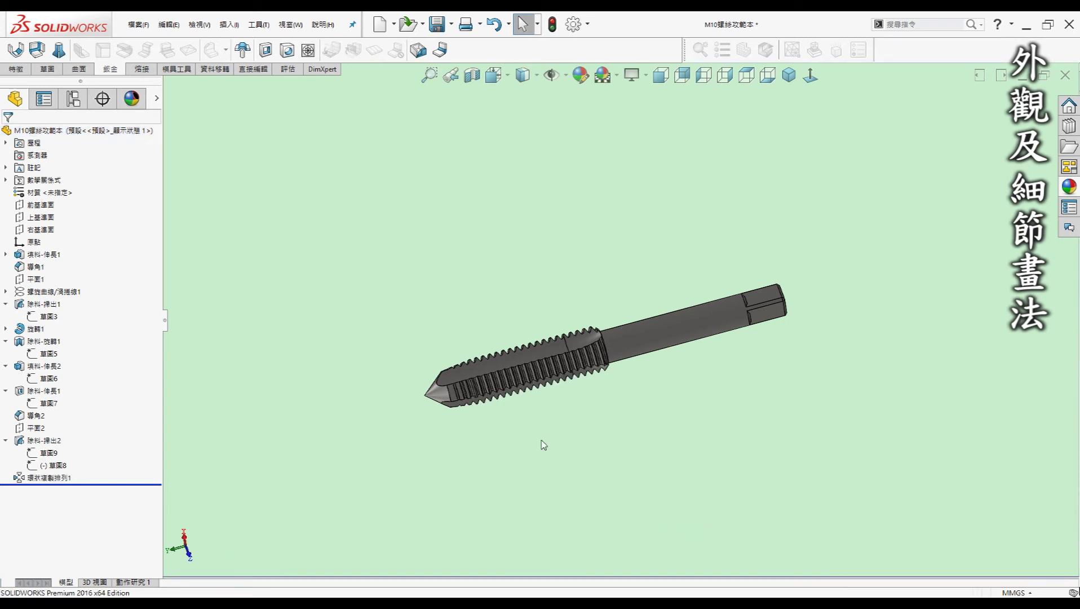
pyautogui.moveTo(547, 447)
pyautogui.mouseDown(button='middle')
pyautogui.moveTo(580, 416)
pyautogui.moveTo(612, 409)
pyautogui.moveTo(611, 366)
pyautogui.mouseUp(button='middle')
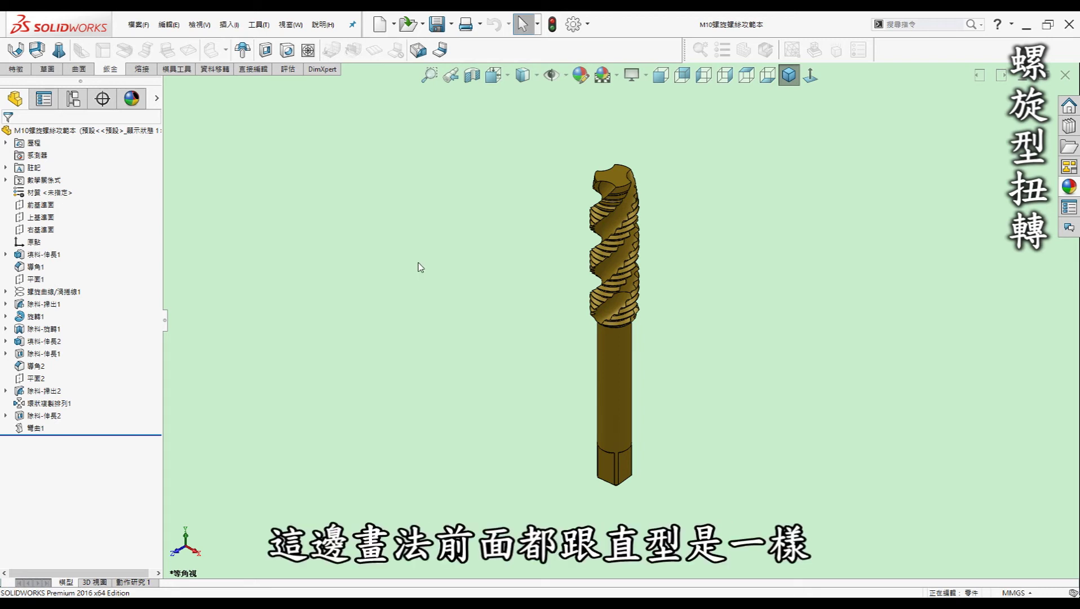
pyautogui.moveTo(371, 285)
pyautogui.mouseDown(button='middle')
pyautogui.moveTo(233, 302)
pyautogui.moveTo(276, 300)
pyautogui.mouseUp(button='middle')
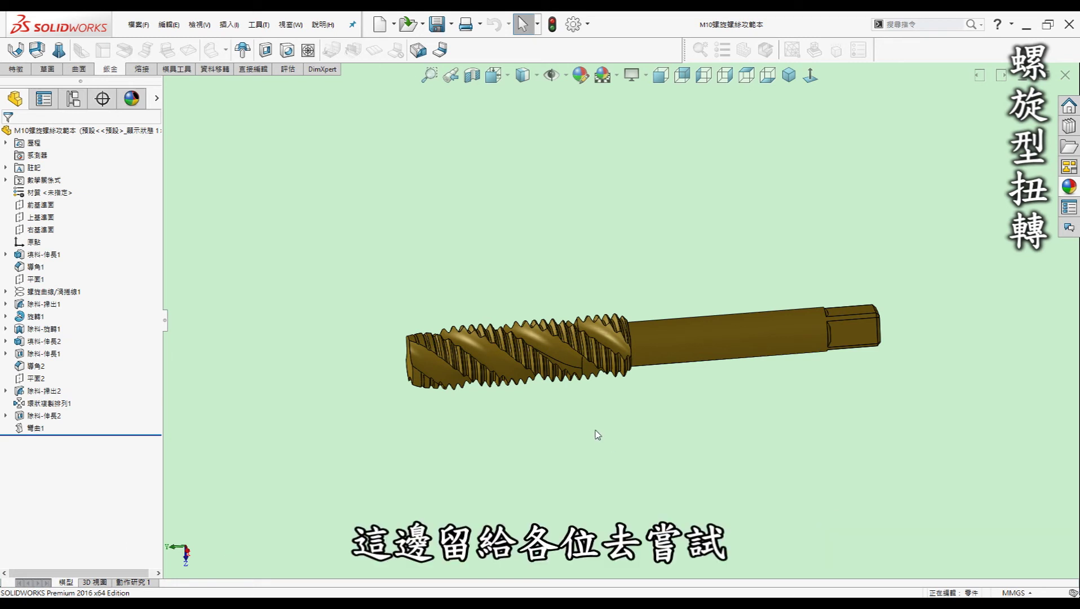
# - Orbit and zoom the spiral tap to inspect its flat front end and square drive tail
pyautogui.scroll(2, 598, 325)
pyautogui.moveTo(598, 325); pyautogui.dragTo(605, 313, button='middle')
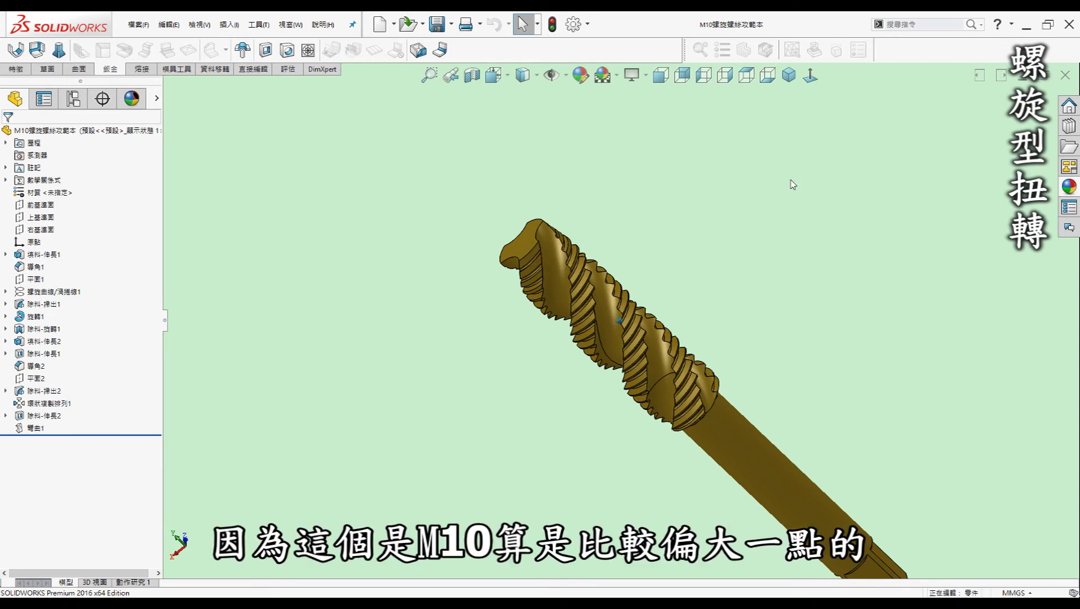
pyautogui.moveTo(774, 300)
pyautogui.mouseDown(button='middle')
pyautogui.moveTo(713, 294)
pyautogui.moveTo(565, 212)
pyautogui.moveTo(648, 170)
pyautogui.mouseUp(button='middle')
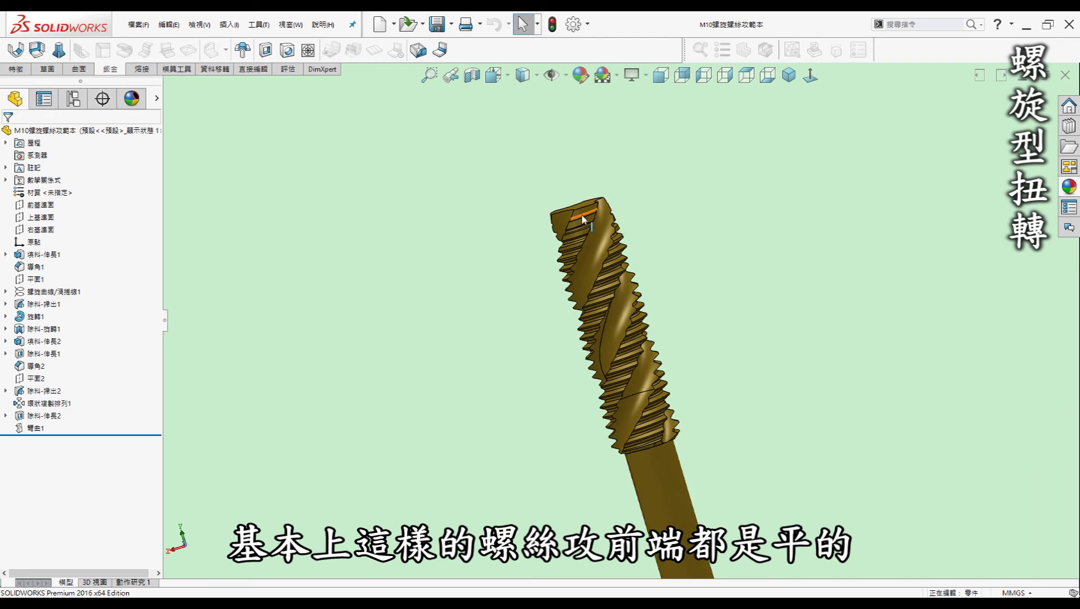
pyautogui.moveTo(581, 219); pyautogui.dragTo(549, 219, button='middle')
pyautogui.press('Left')
pyautogui.press('Left')
pyautogui.press('Left')
pyautogui.press('Left')
pyautogui.press('Left')
pyautogui.press('Left')
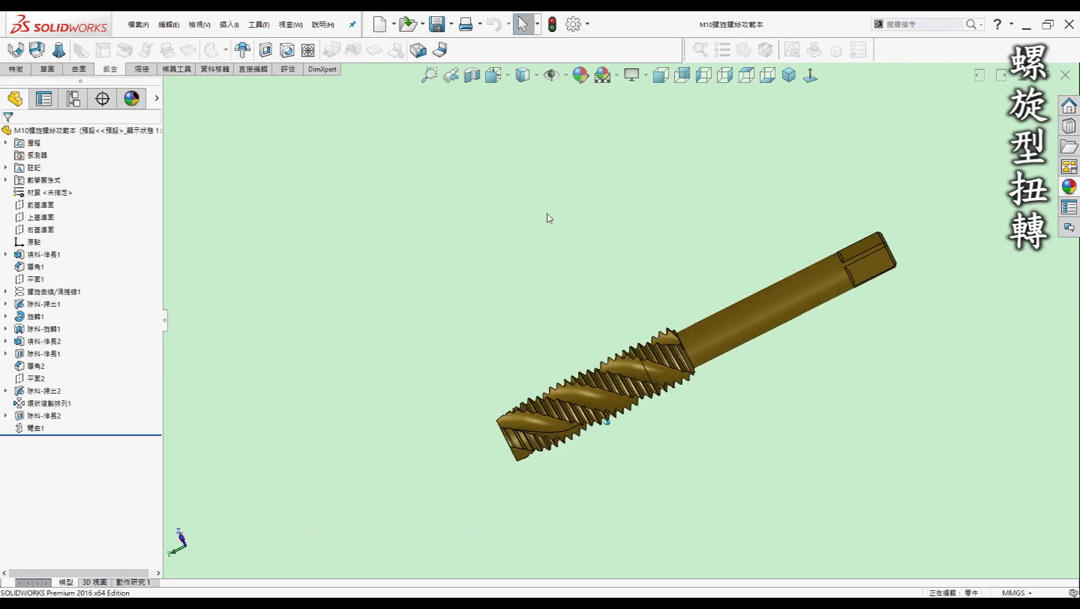
pyautogui.press('Left')
pyautogui.scroll(-3, 775, 322)
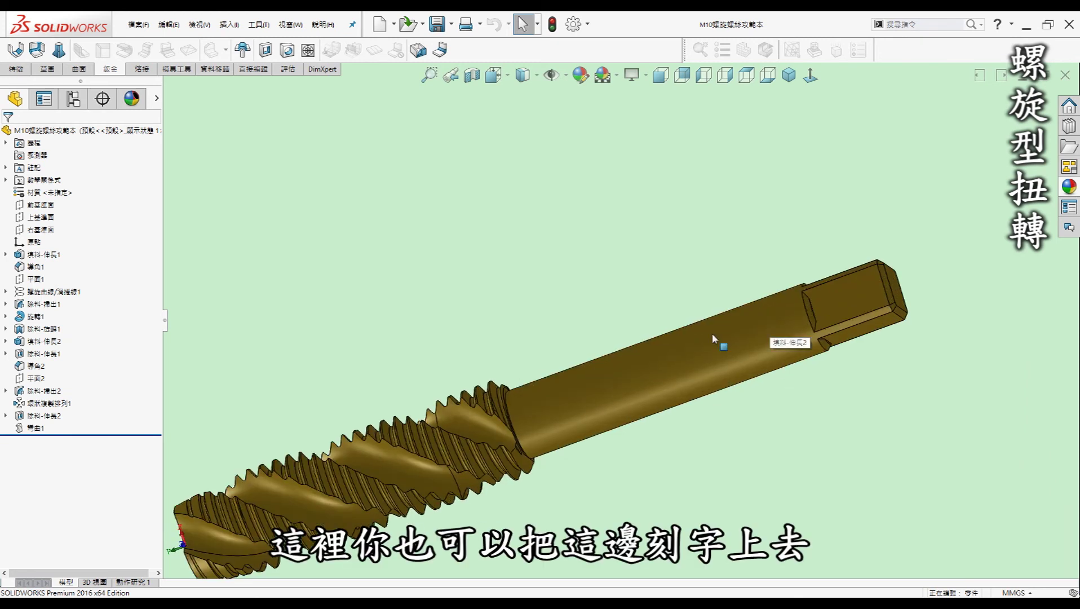
pyautogui.scroll(3, 704, 347)
pyautogui.scroll(2, 721, 347)
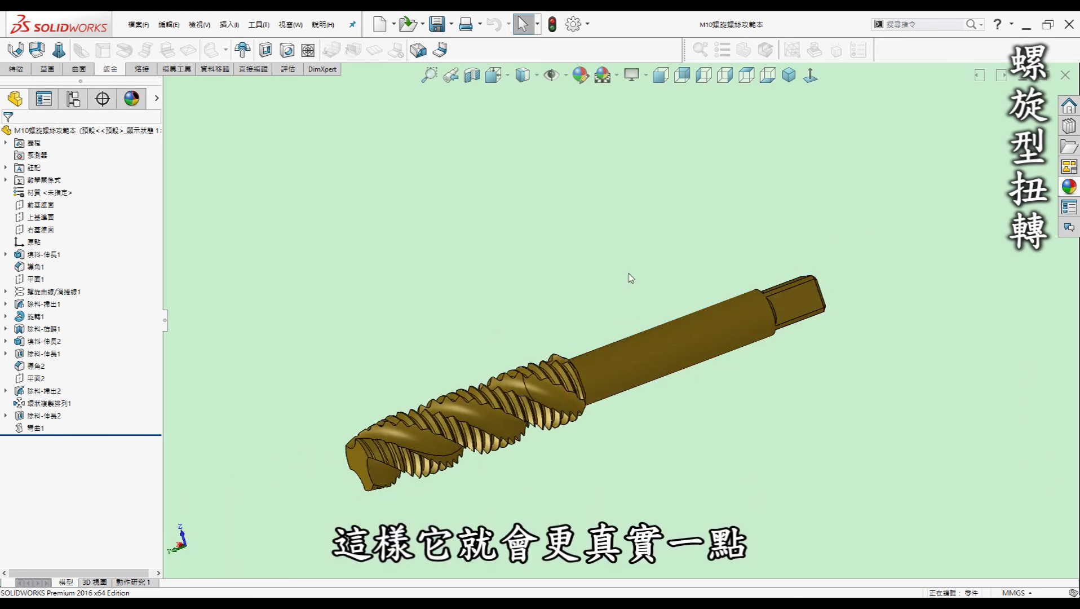
pyautogui.press('Up')
pyautogui.press('Up')
pyautogui.press('Up')
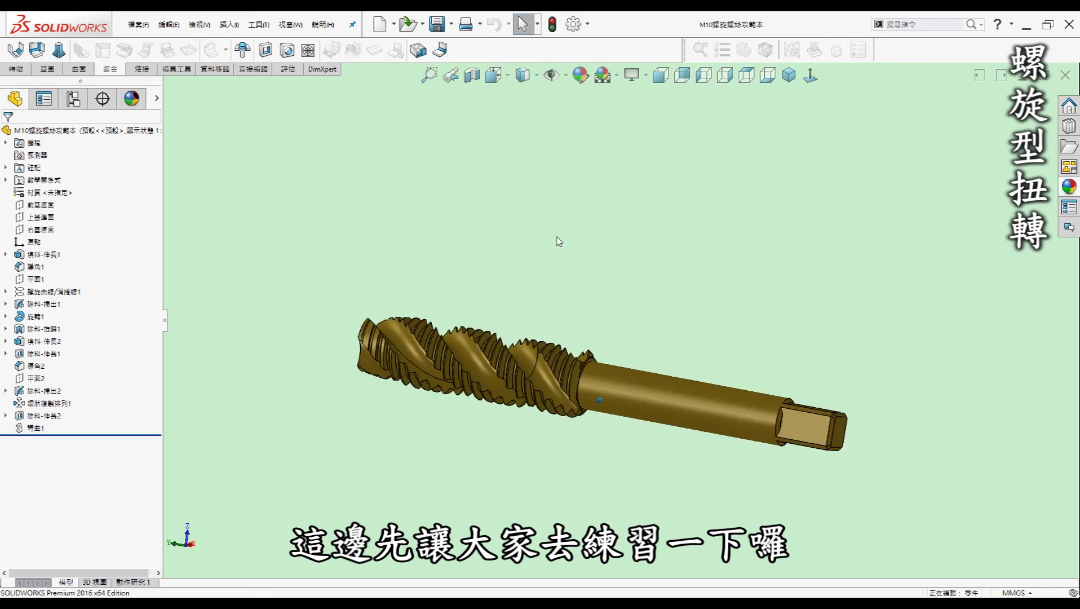
pyautogui.press('Up')
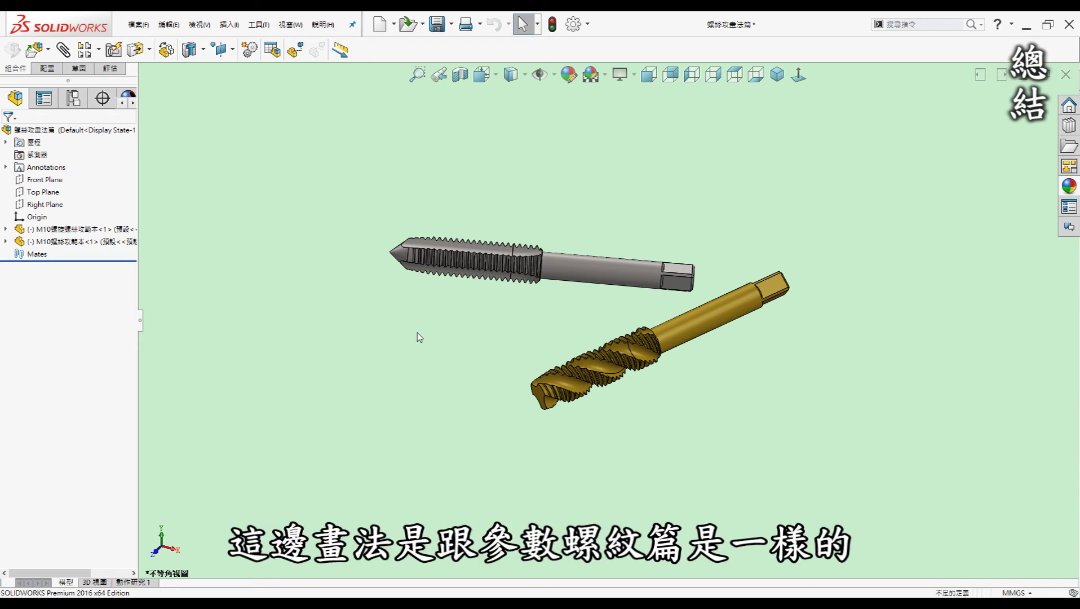
pyautogui.moveTo(423, 331); pyautogui.dragTo(440, 350, button='middle')
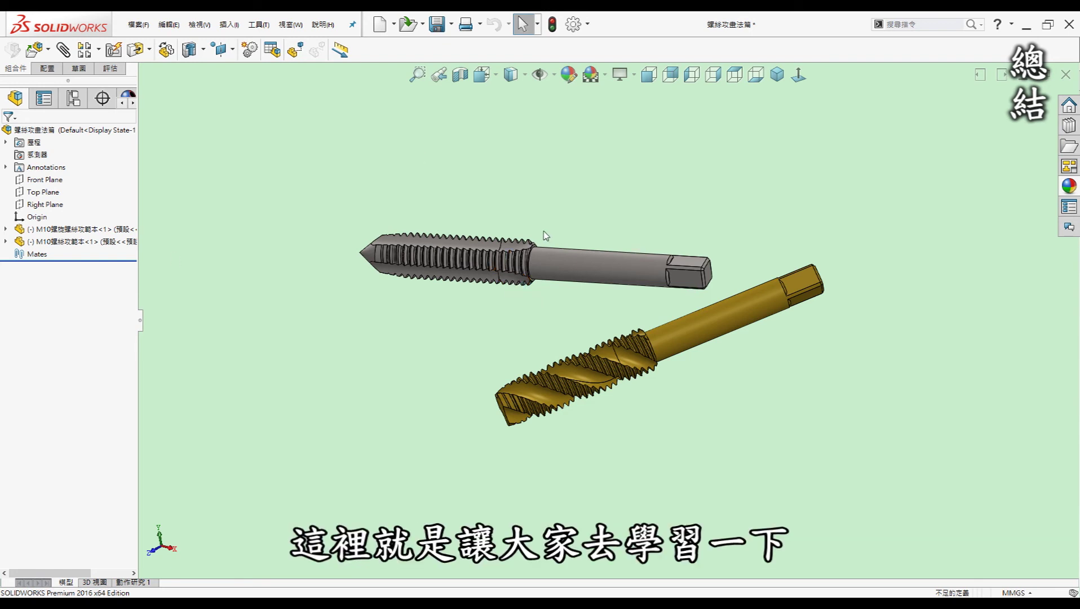
pyautogui.moveTo(545, 234)
pyautogui.mouseDown(button='middle')
pyautogui.moveTo(514, 231)
pyautogui.moveTo(501, 315)
pyautogui.moveTo(522, 316)
pyautogui.mouseUp(button='middle')
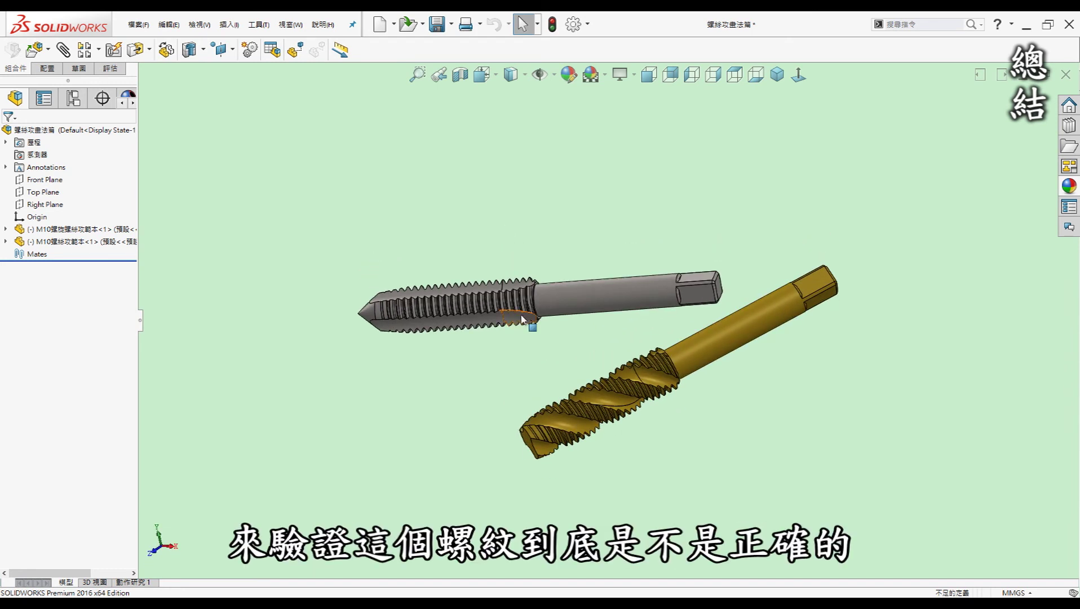
pyautogui.moveTo(433, 310); pyautogui.dragTo(445, 309, button='middle')
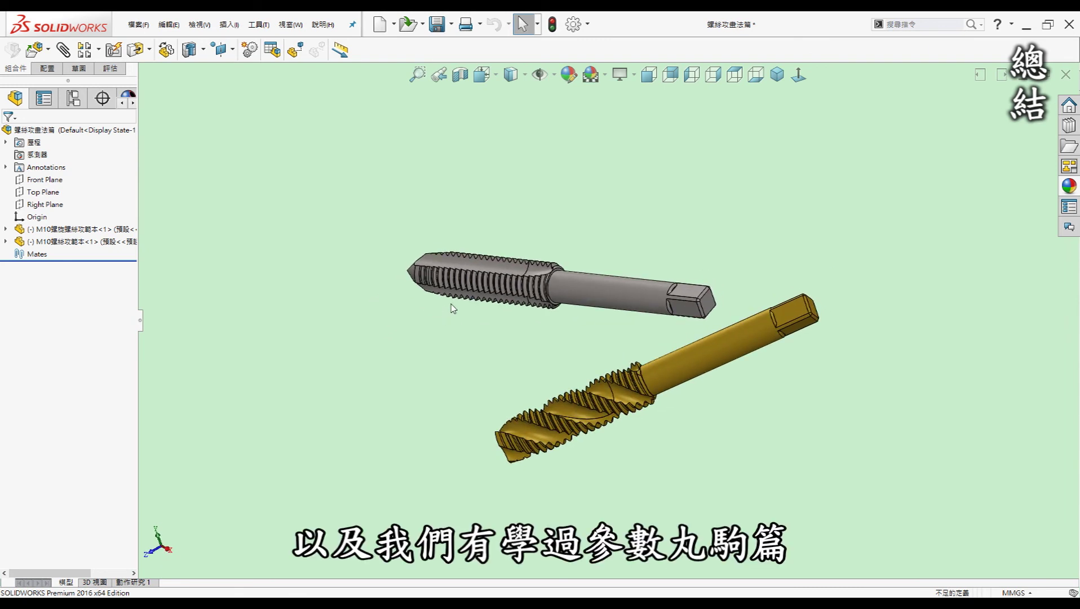
pyautogui.moveTo(462, 308); pyautogui.dragTo(466, 305, button='middle')
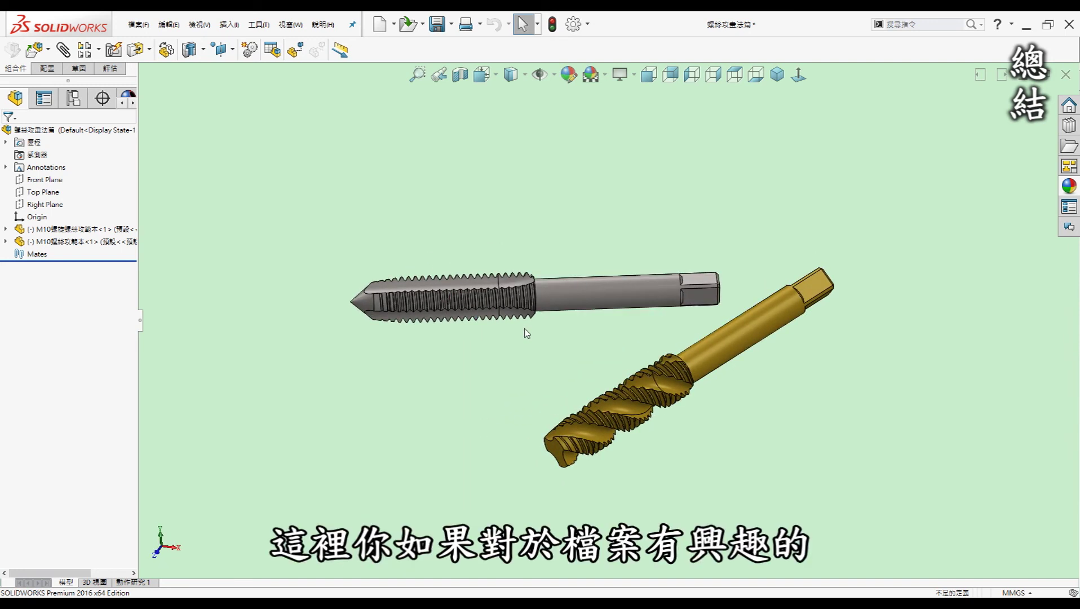
pyautogui.moveTo(525, 332)
pyautogui.mouseDown(button='middle')
pyautogui.moveTo(540, 330)
pyautogui.moveTo(514, 337)
pyautogui.mouseUp(button='middle')
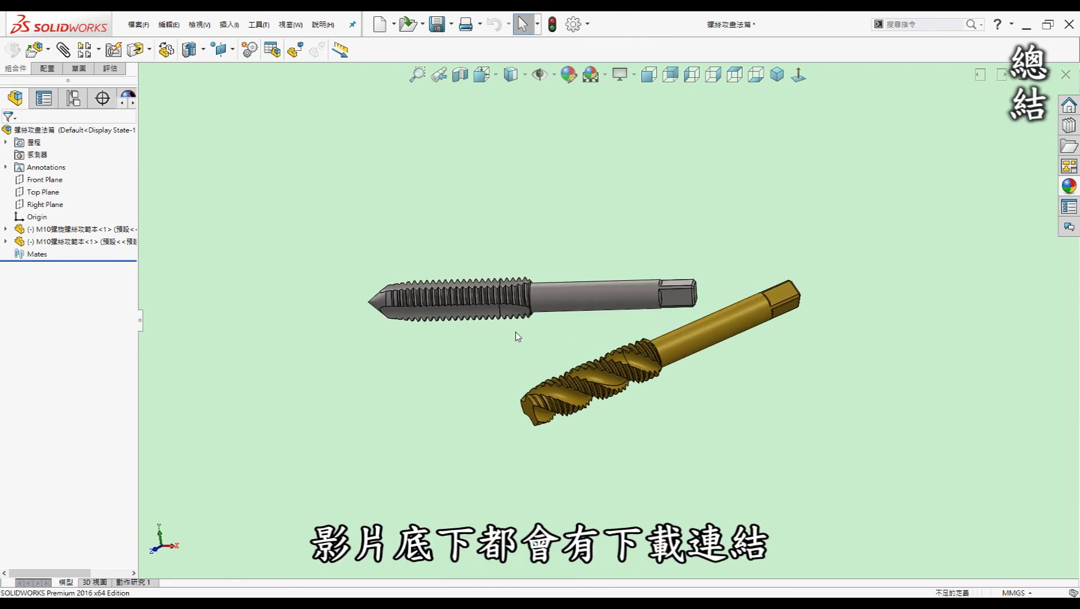
pyautogui.moveTo(515, 334); pyautogui.dragTo(517, 339, button='middle')
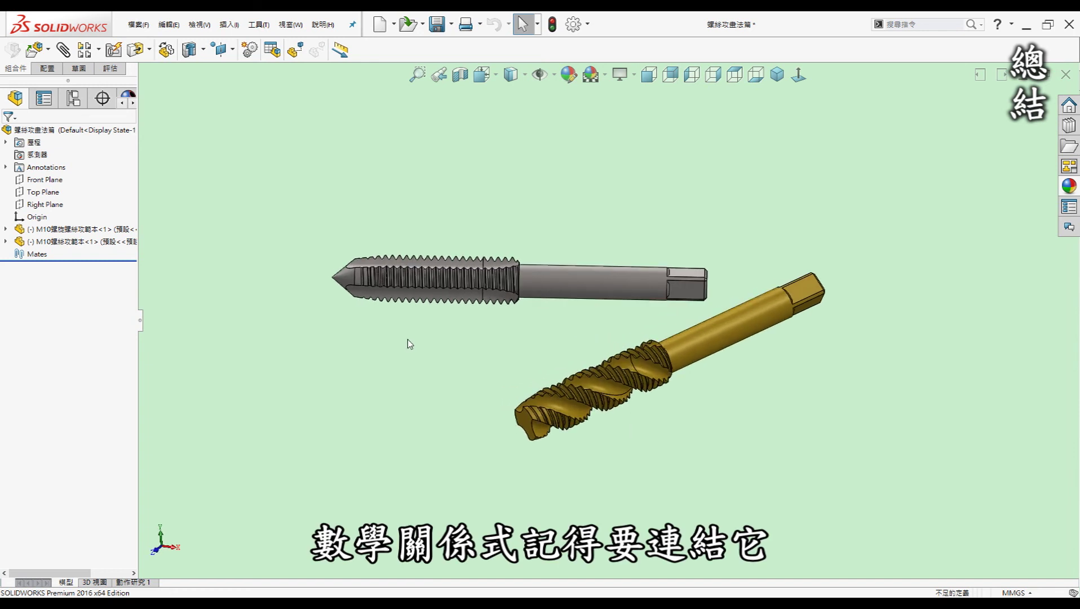
pyautogui.moveTo(422, 242); pyautogui.dragTo(421, 236, button='middle')
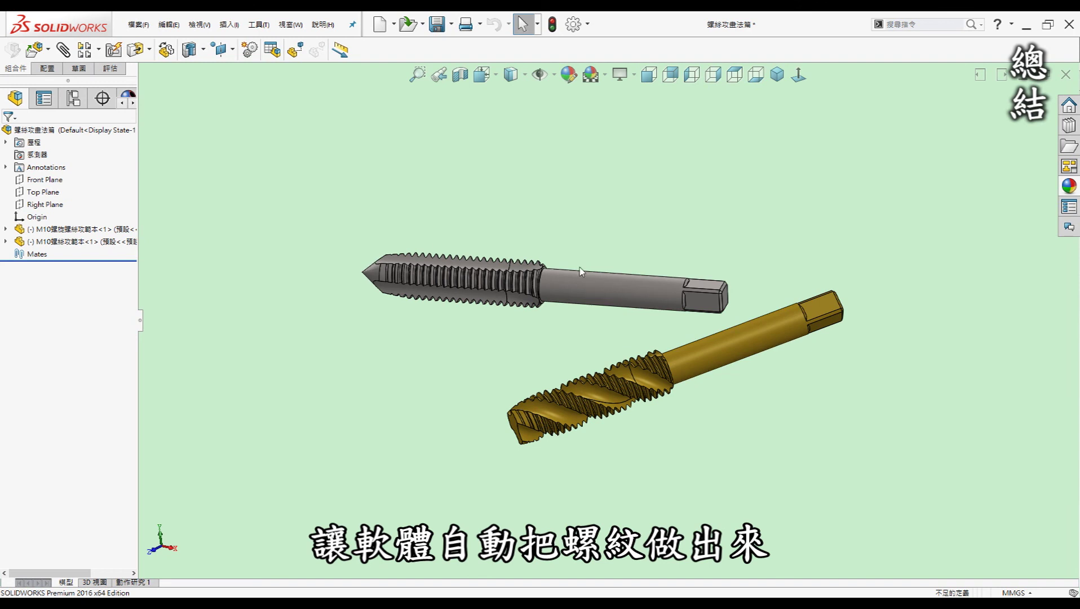
pyautogui.moveTo(506, 217); pyautogui.dragTo(523, 206, button='middle')
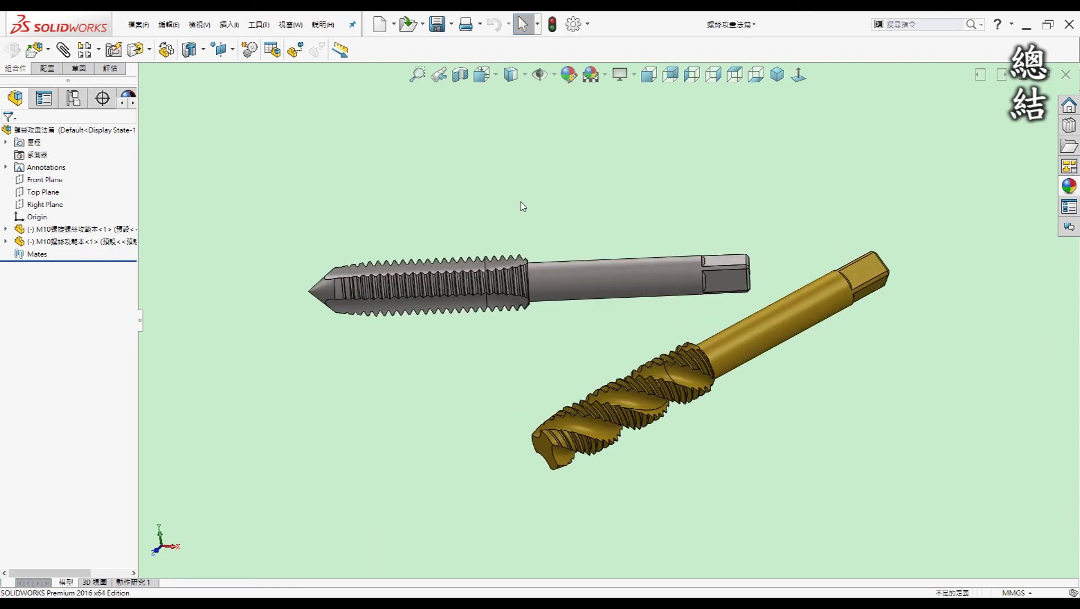
pyautogui.moveTo(523, 206)
pyautogui.mouseDown(button='middle')
pyautogui.moveTo(521, 229)
pyautogui.moveTo(390, 236)
pyautogui.moveTo(661, 314)
pyautogui.mouseUp(button='middle')
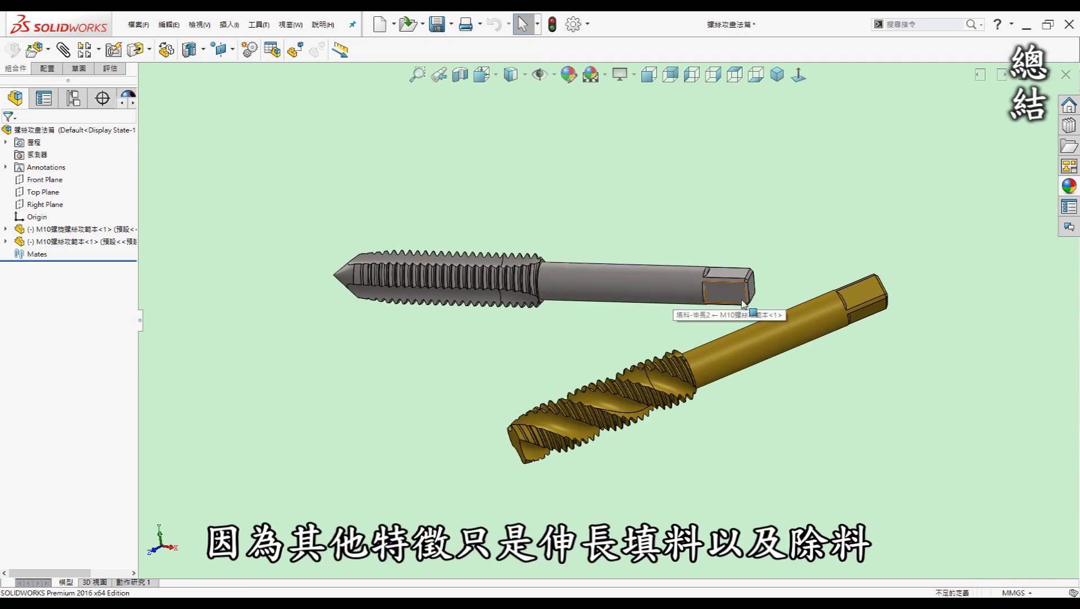
pyautogui.moveTo(621, 326)
pyautogui.mouseDown(button='middle')
pyautogui.moveTo(616, 340)
pyautogui.moveTo(595, 334)
pyautogui.moveTo(506, 282)
pyautogui.moveTo(406, 278)
pyautogui.moveTo(506, 308)
pyautogui.moveTo(456, 317)
pyautogui.mouseUp(button='middle')
pyautogui.press('Left')
pyautogui.press('Left')
pyautogui.press('Left')
pyautogui.press('Left')
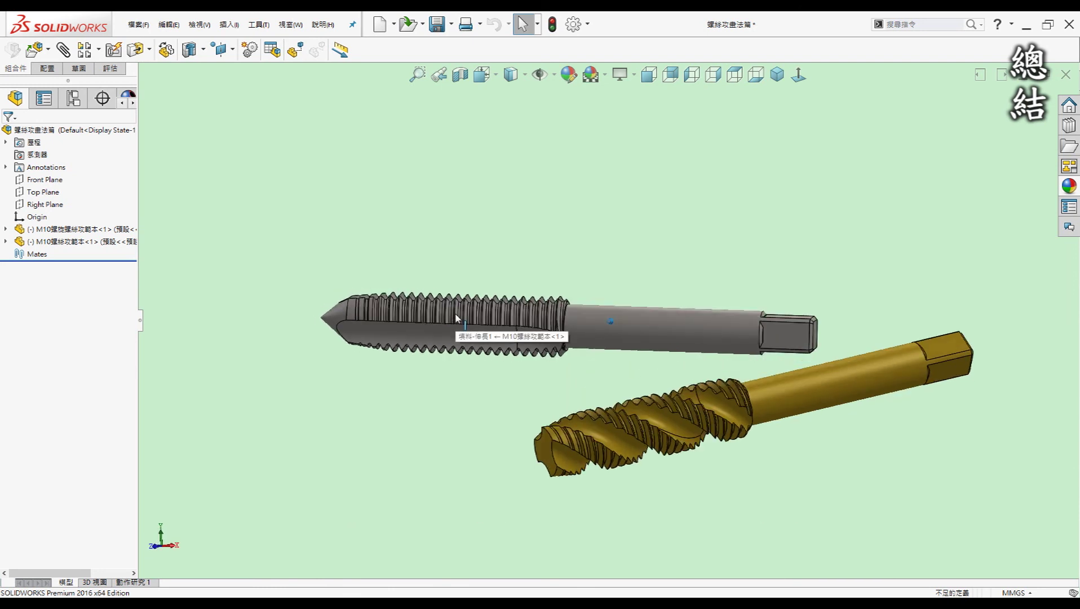
pyautogui.press('Left')
pyautogui.press('Left')
pyautogui.press('Left')
pyautogui.press('Left')
pyautogui.press('Left')
pyautogui.press('Left')
pyautogui.press('Left')
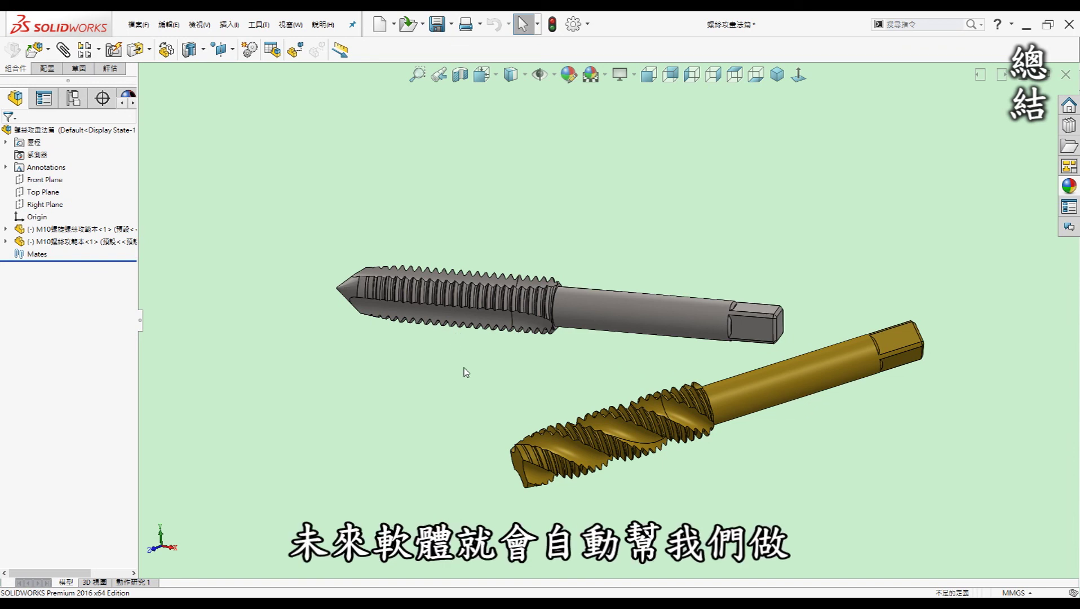
pyautogui.press('Left')
pyautogui.press('Left')
pyautogui.press('Left')
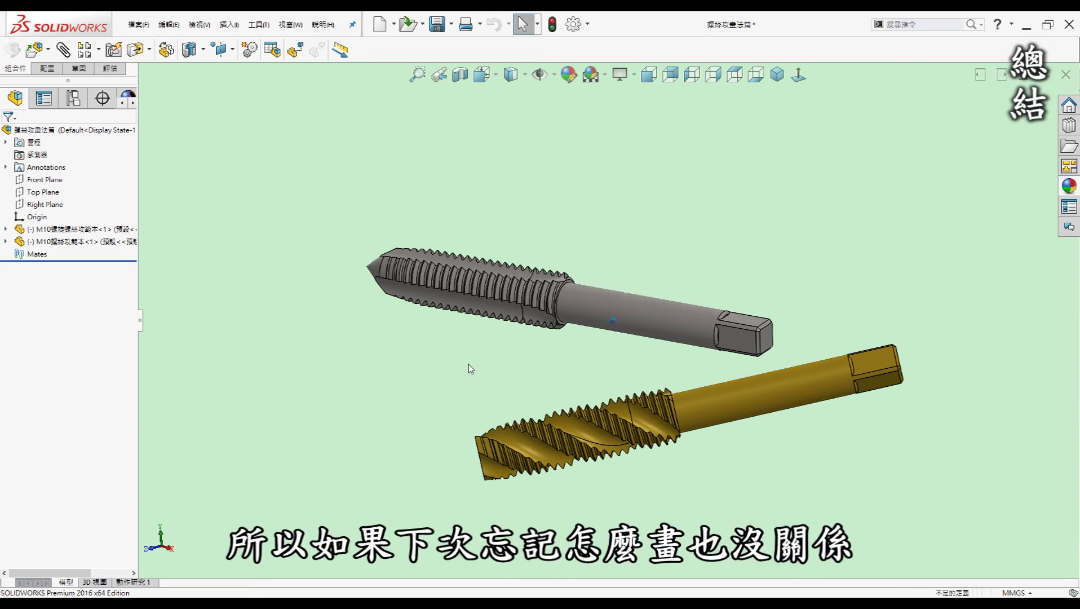
pyautogui.press('Left')
pyautogui.press('Left')
pyautogui.press('Left')
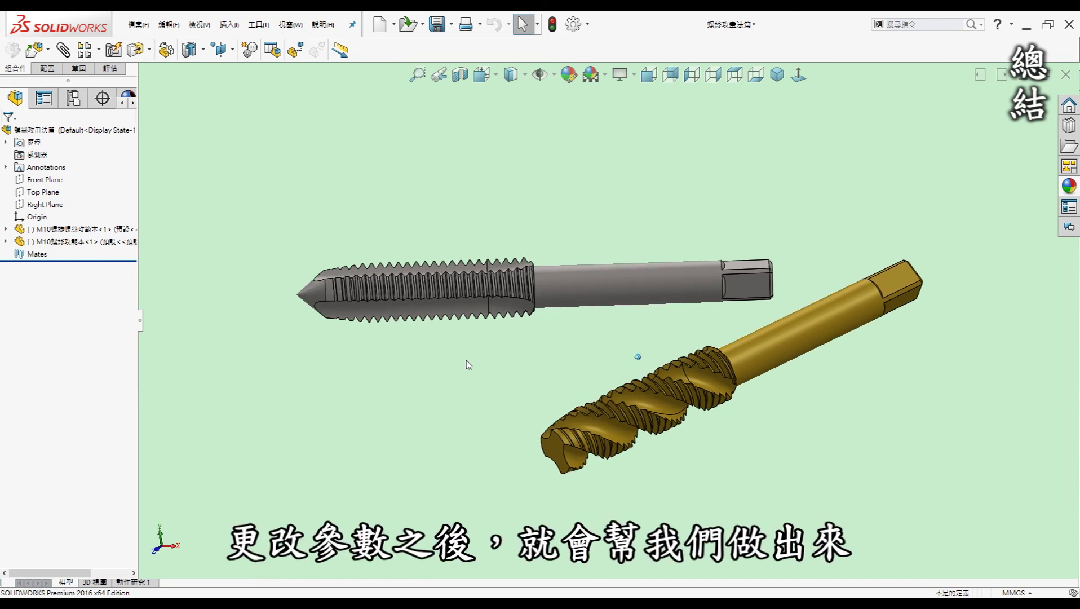
pyautogui.press('Left')
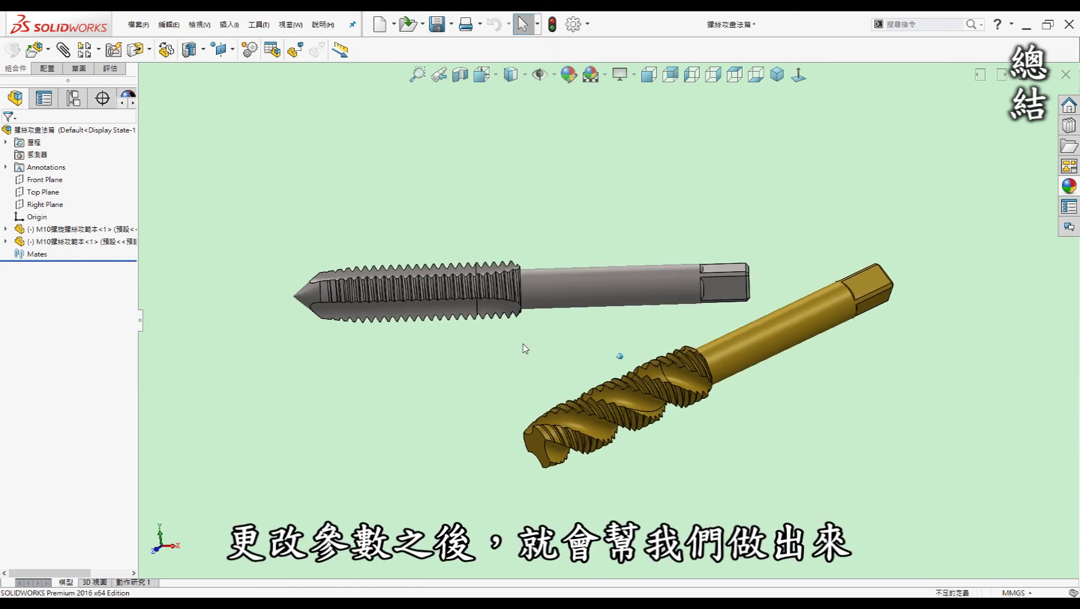
pyautogui.press('Left')
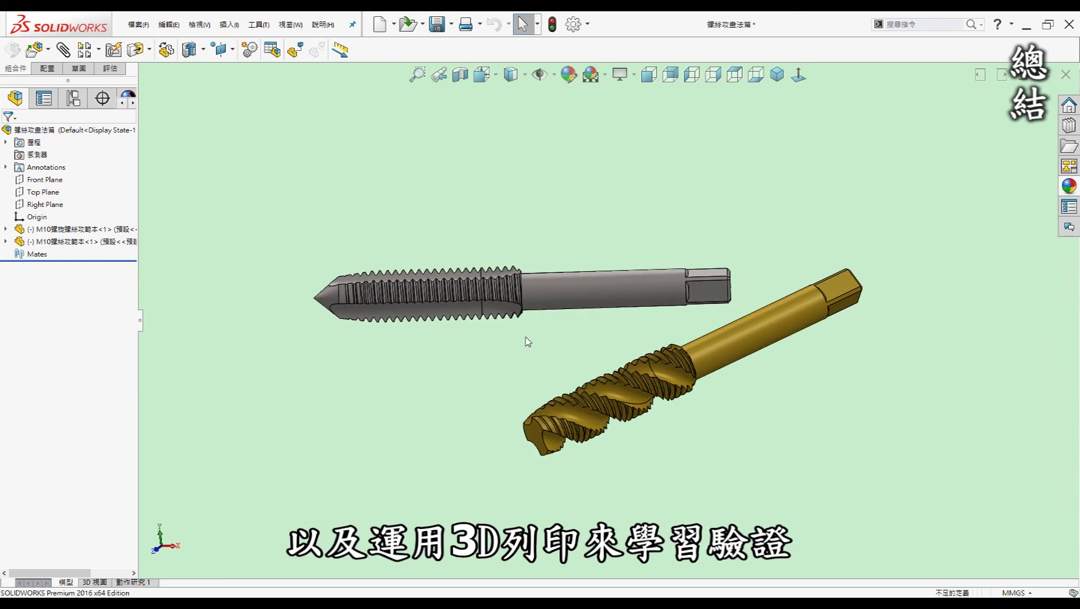